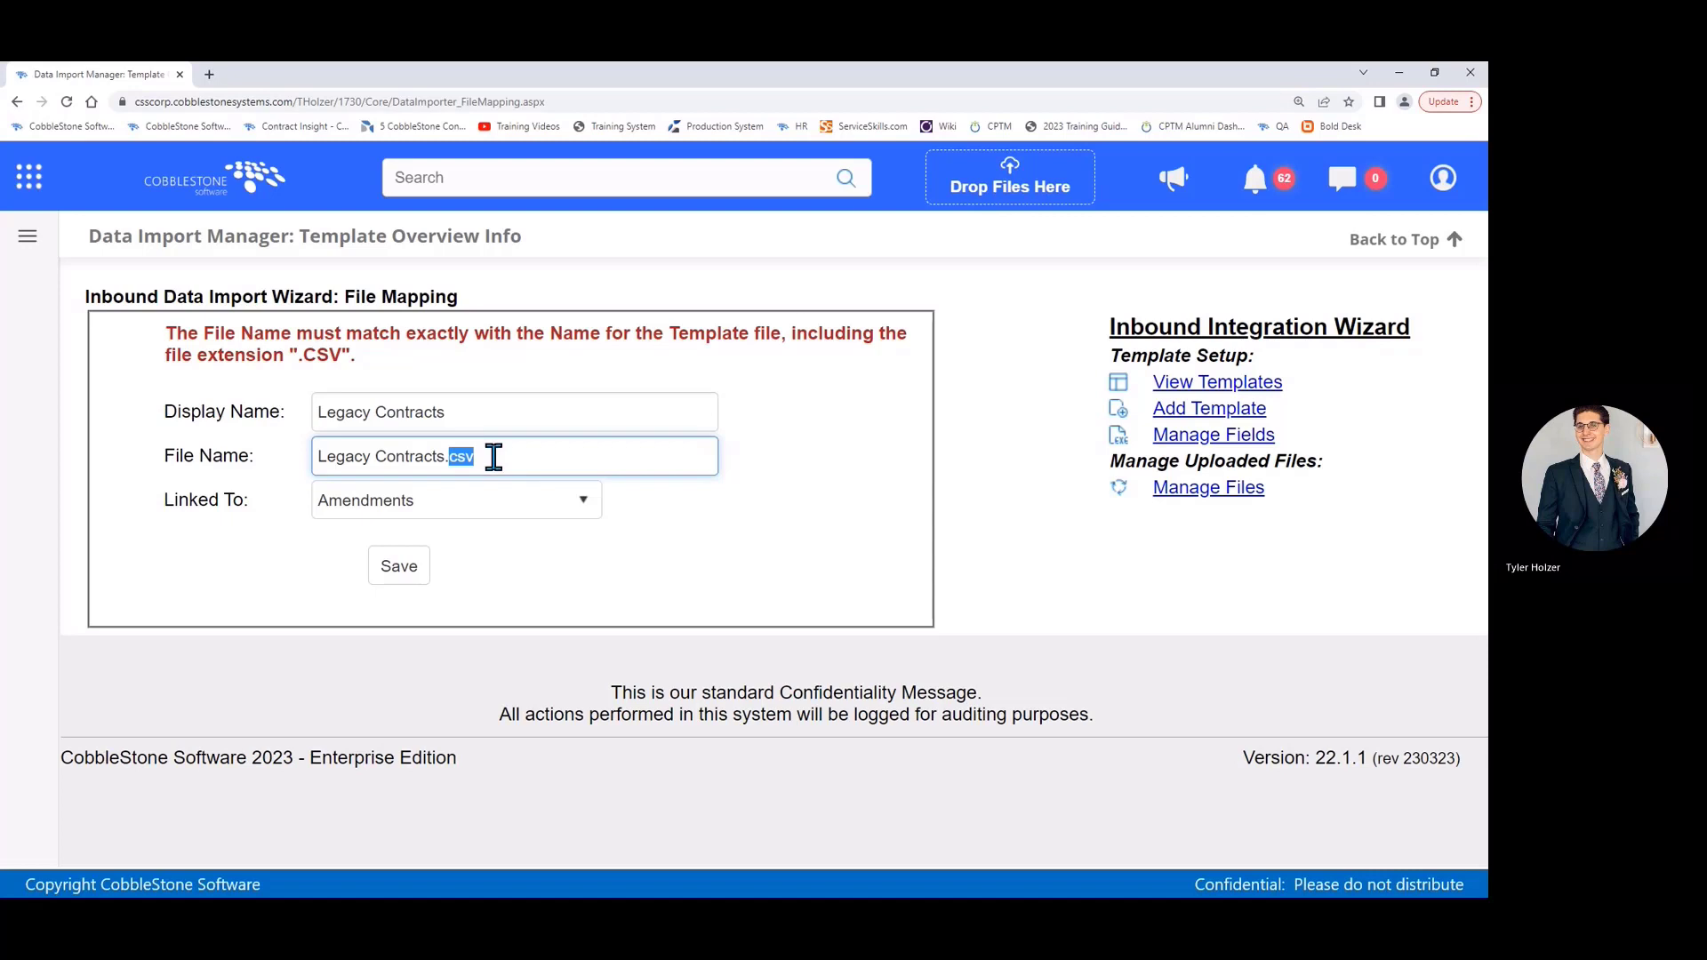
Link the Legacy Contracts import template to Contract Details and save the file mapping
click(494, 511)
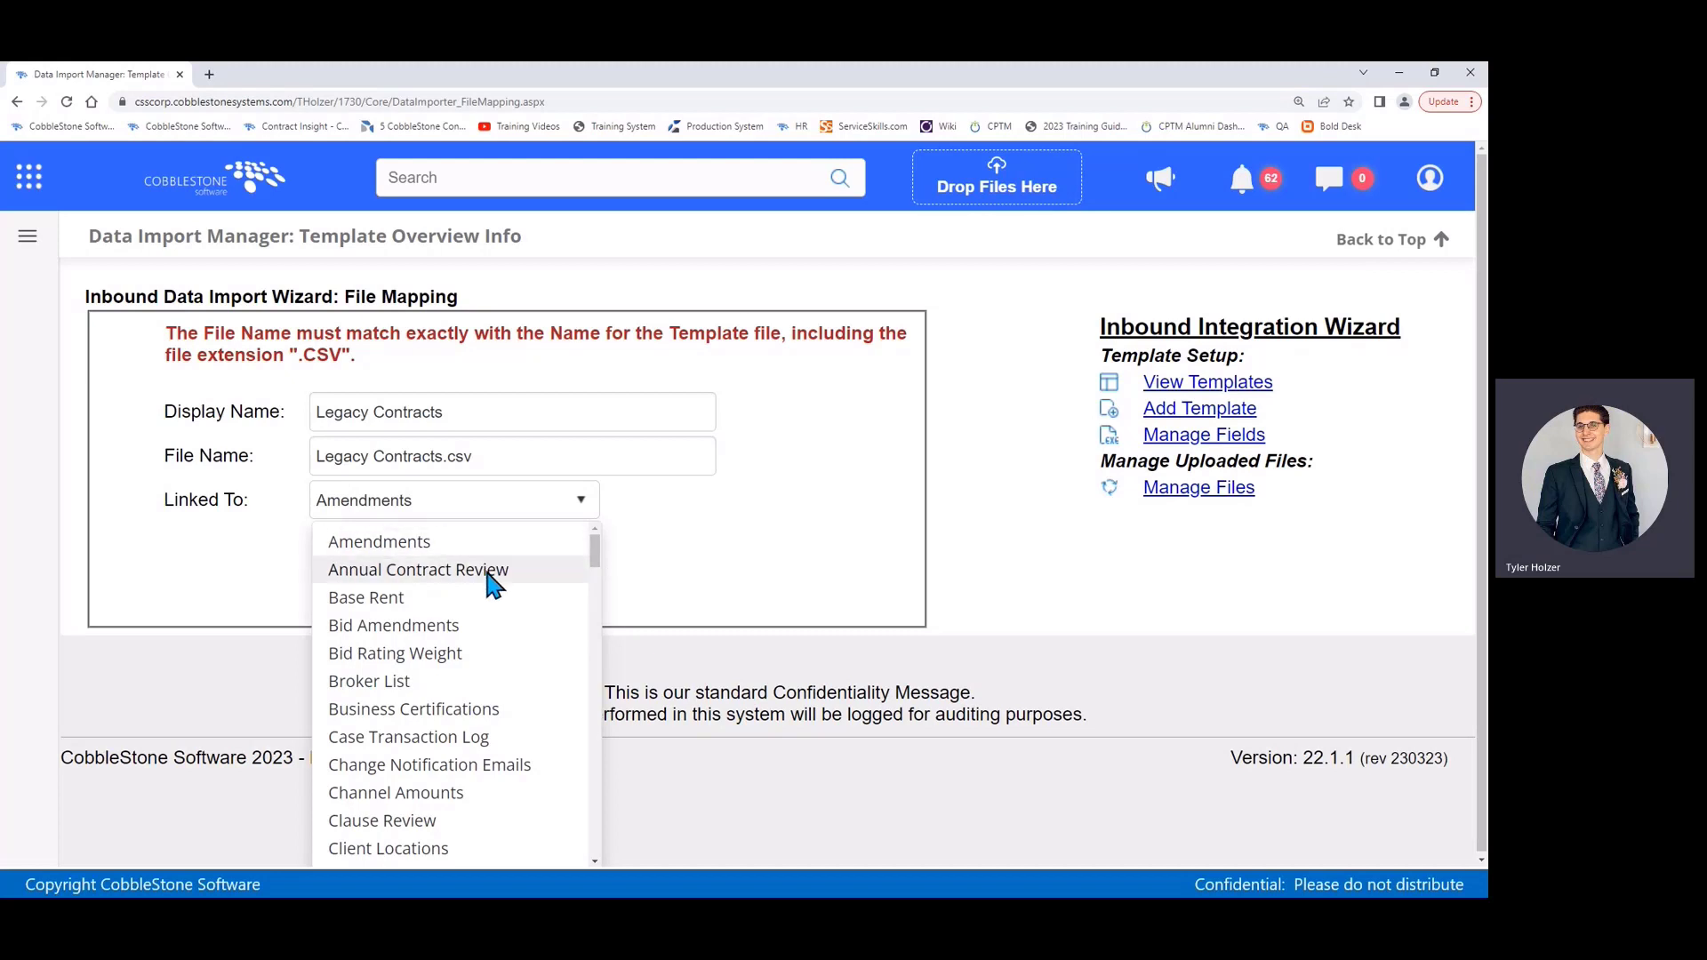
scroll(491, 585, down, 2)
scroll(491, 584, down, 3)
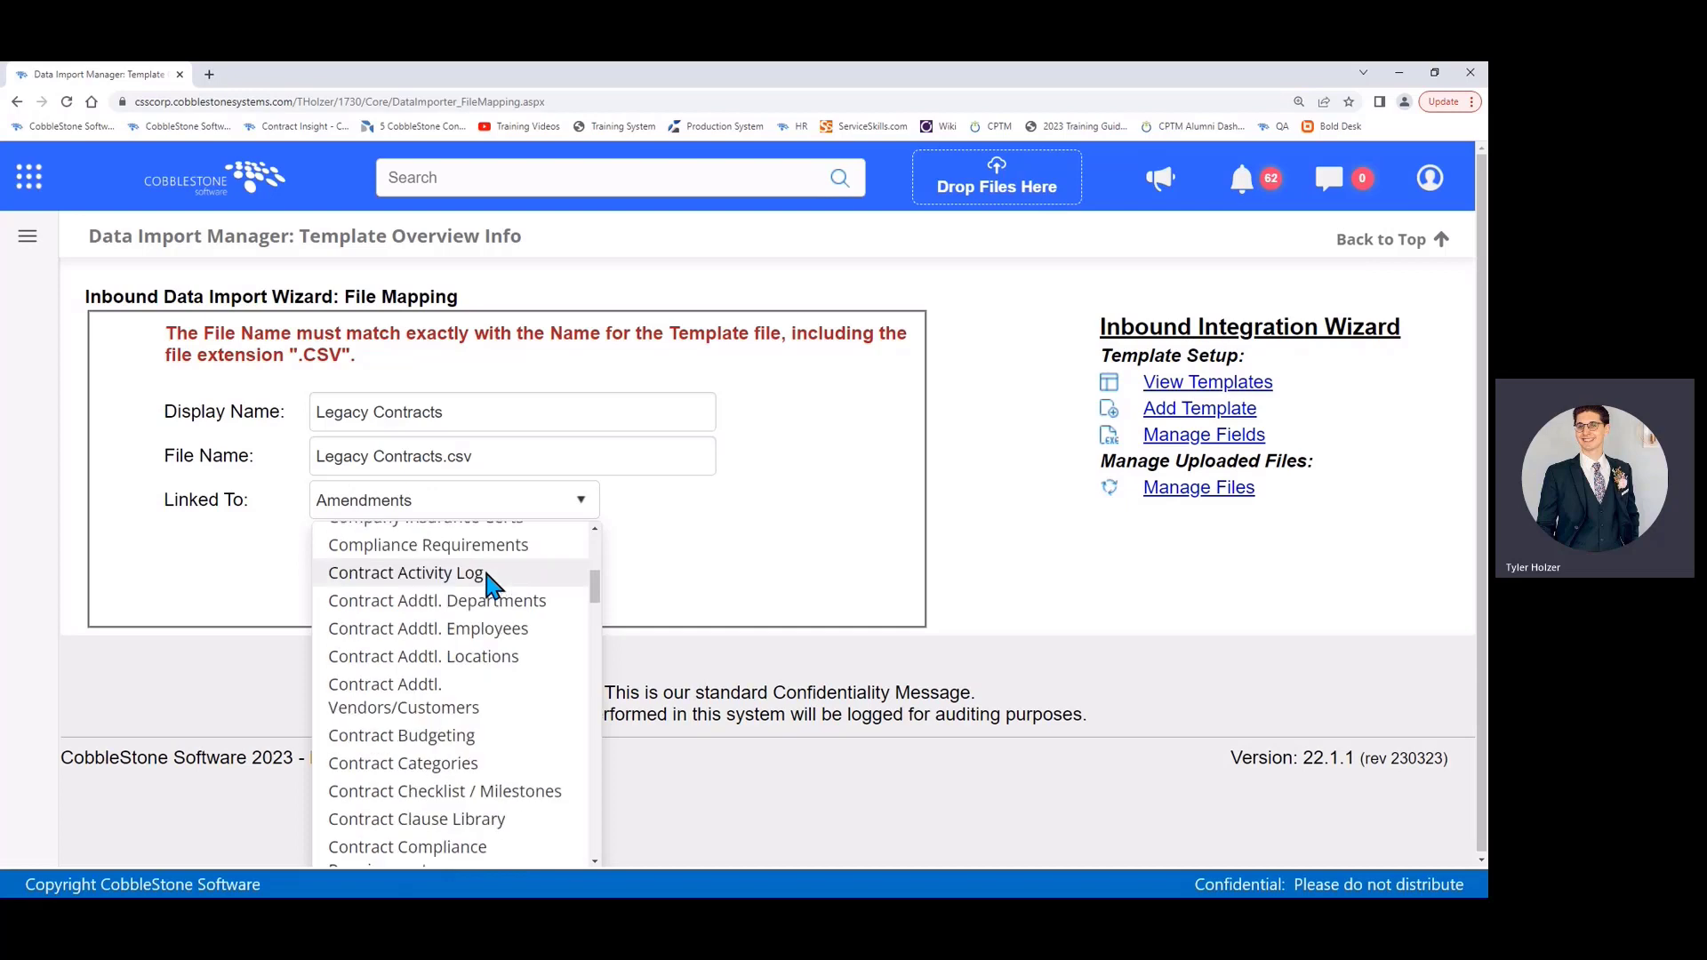
scroll(492, 584, down, 1)
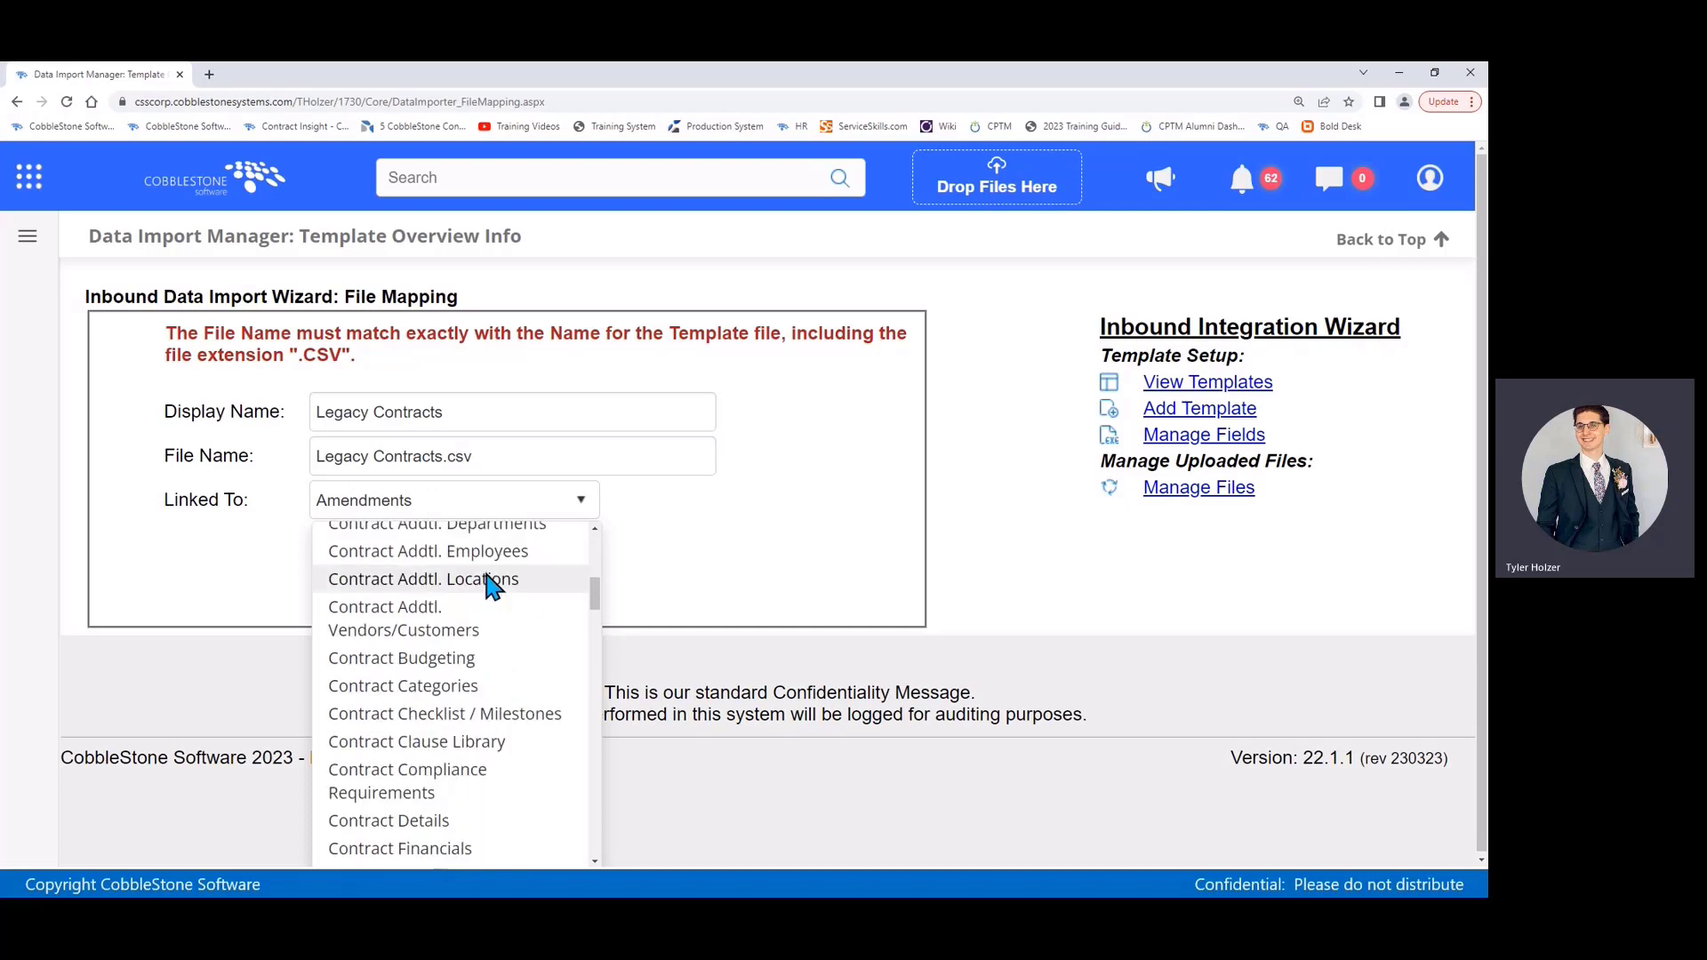
click(409, 822)
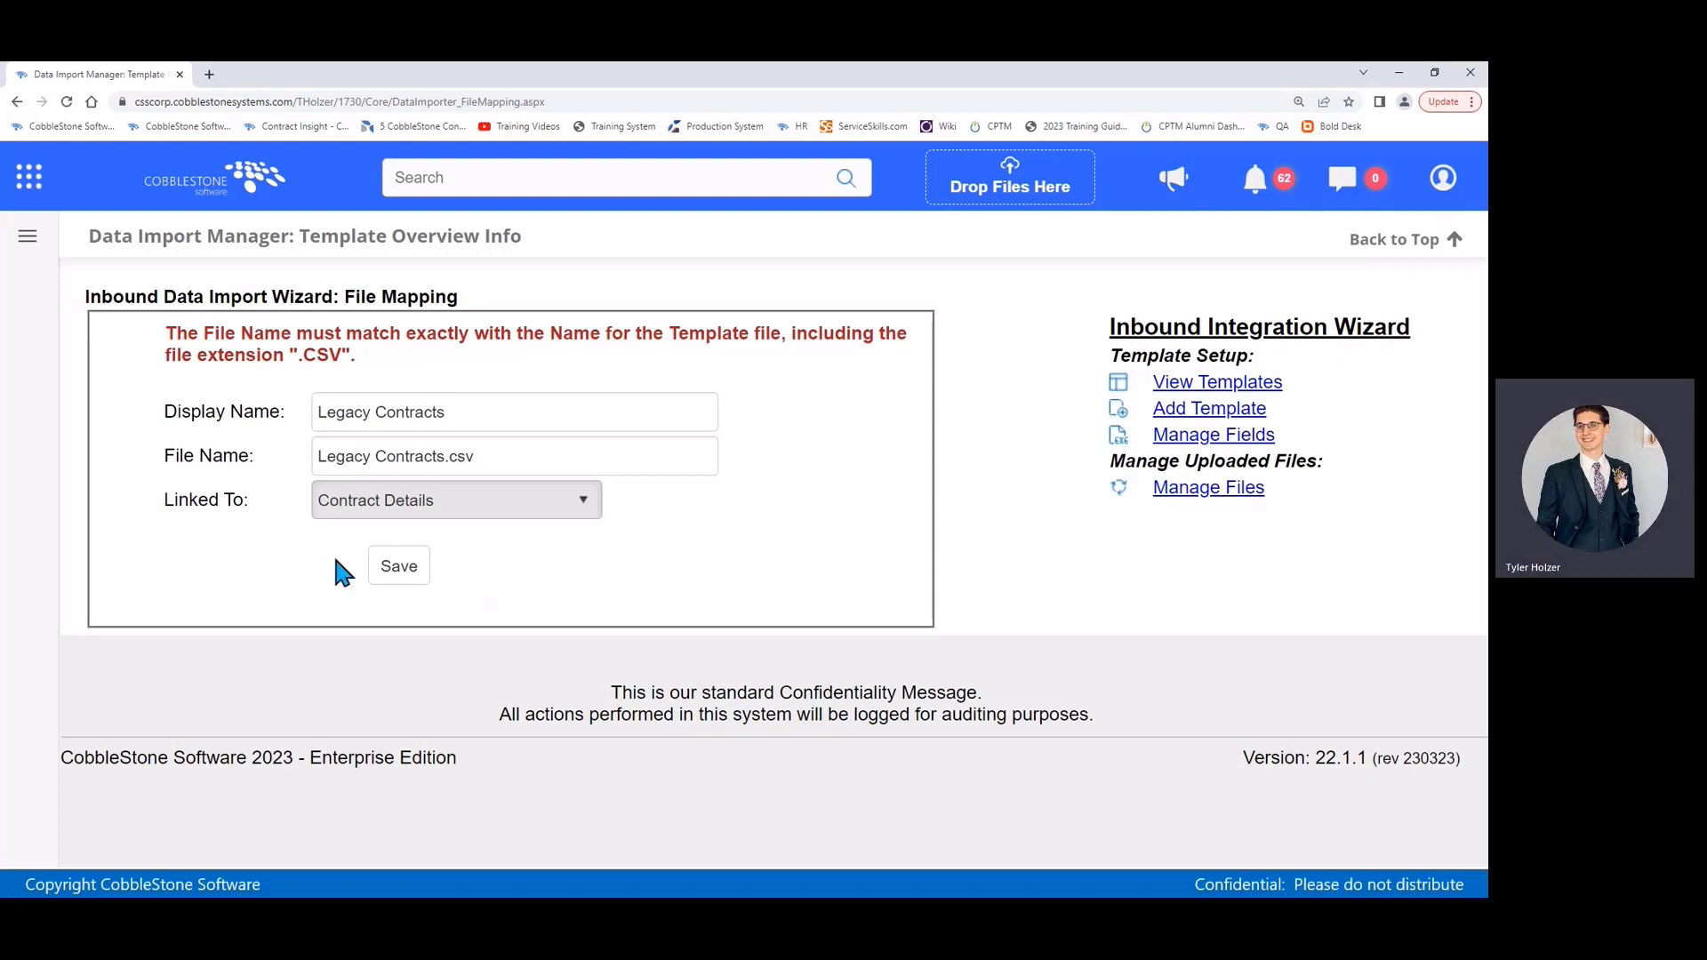
click(375, 574)
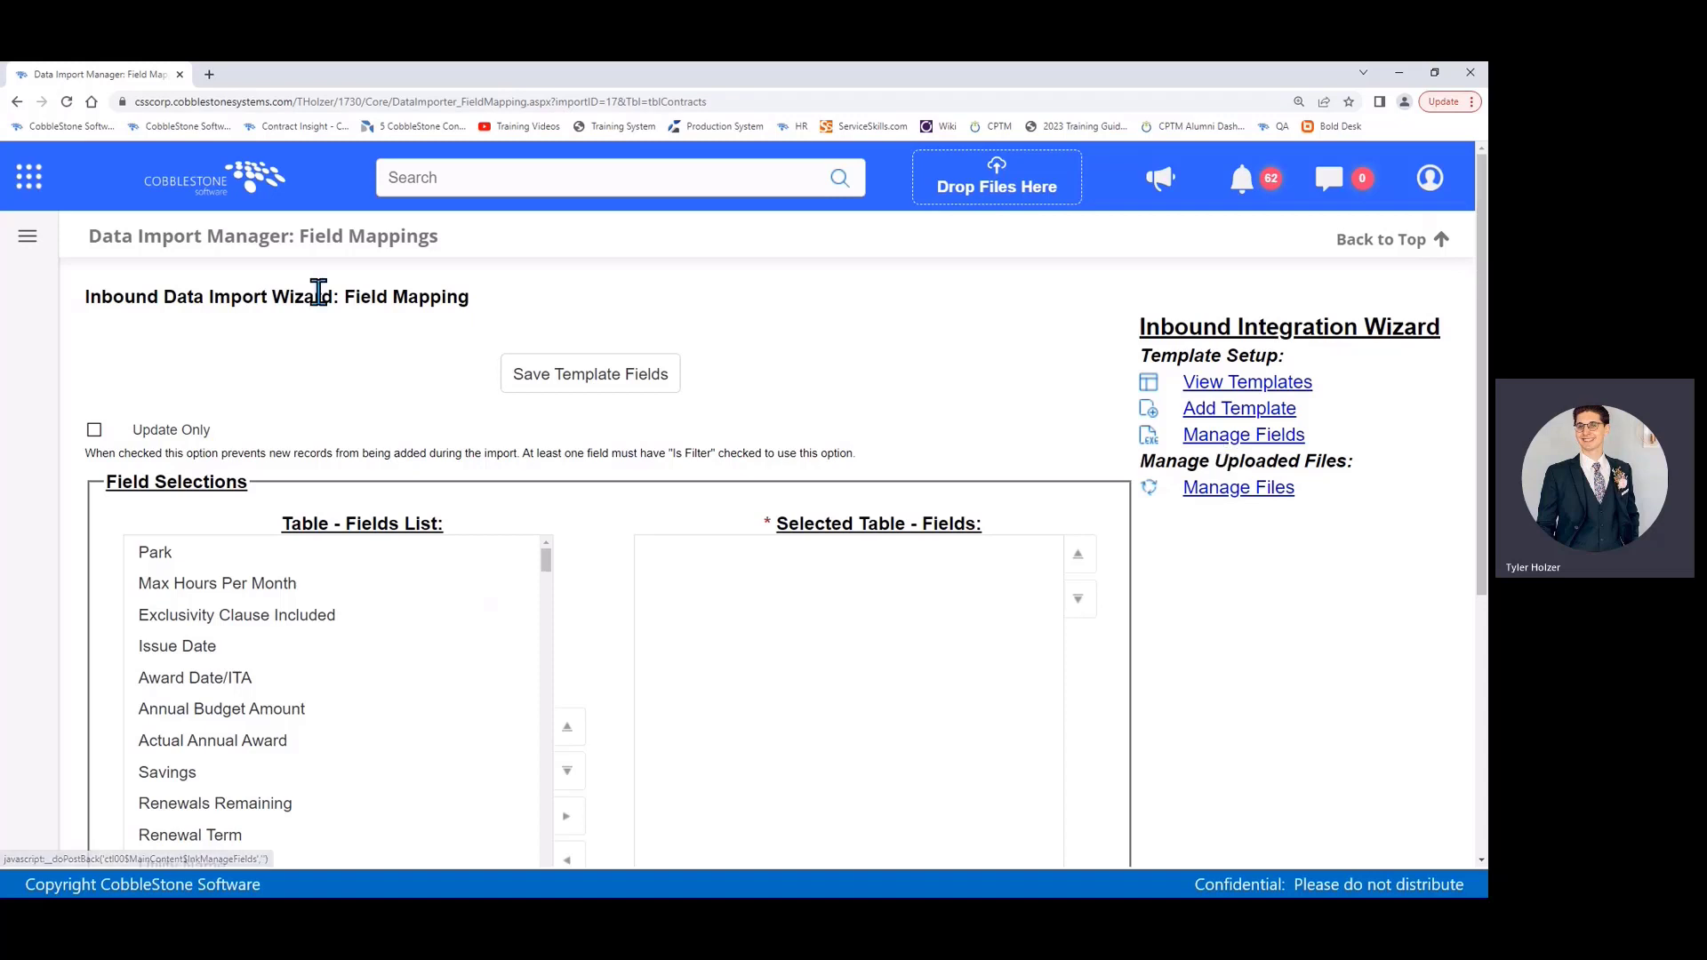
Look over the field mapping page's available contract fields and the Import Template Management slide
triple_click(322, 236)
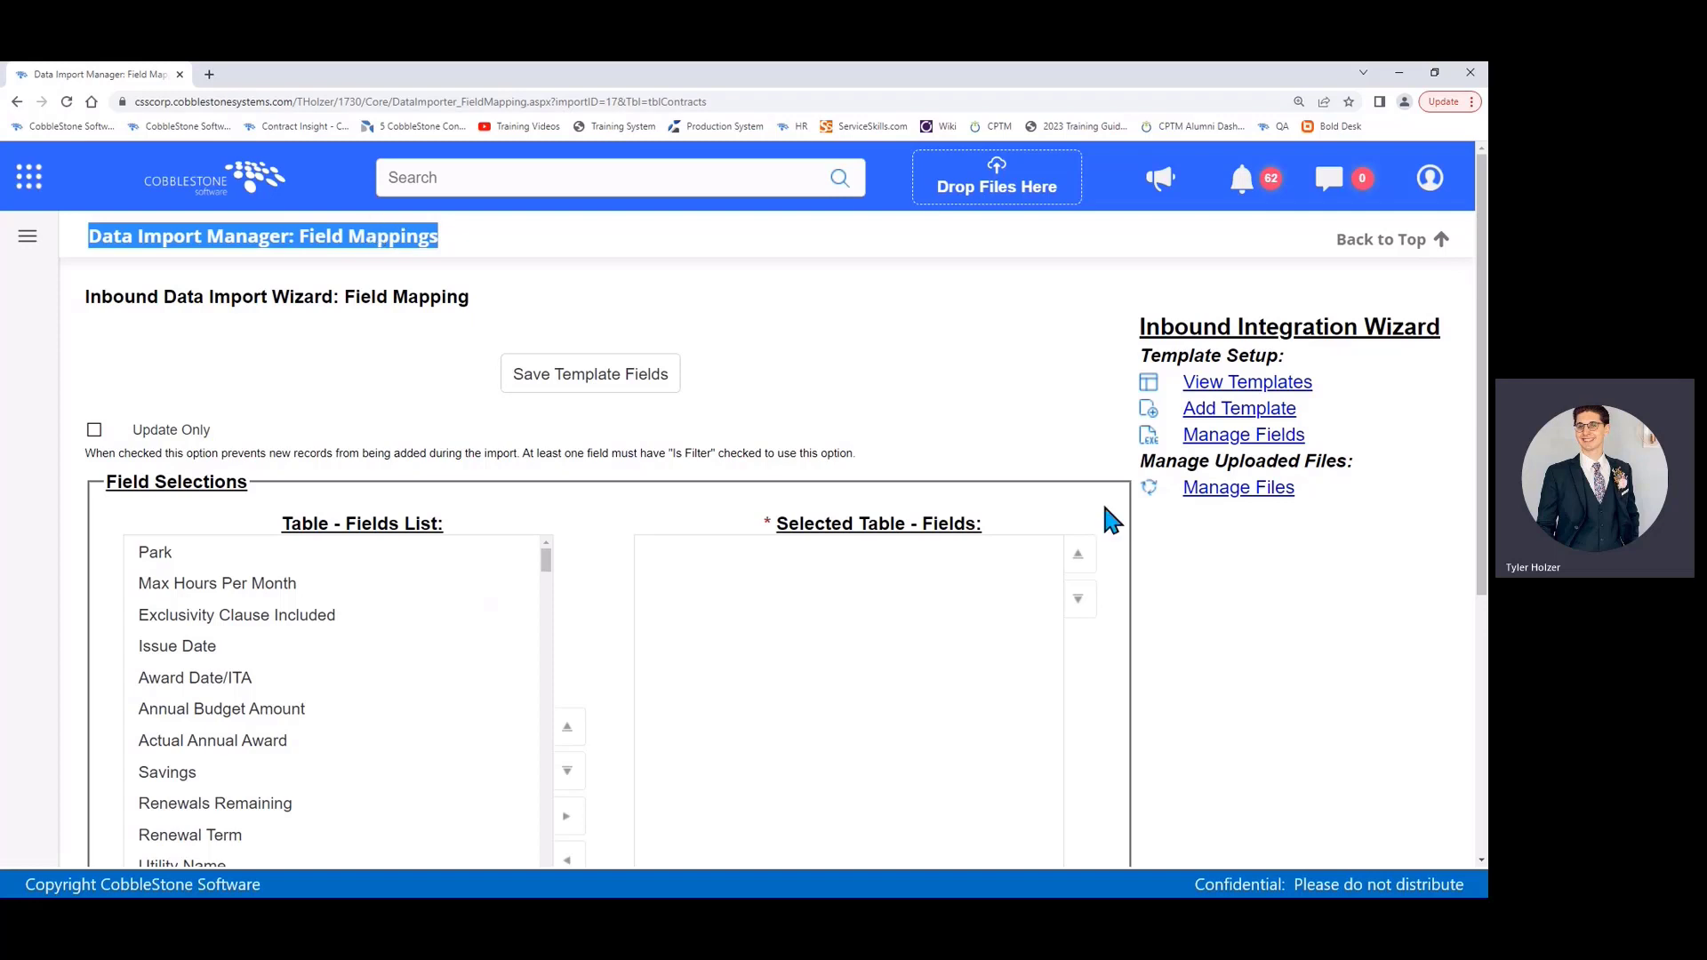
scroll(1153, 552, down, 2)
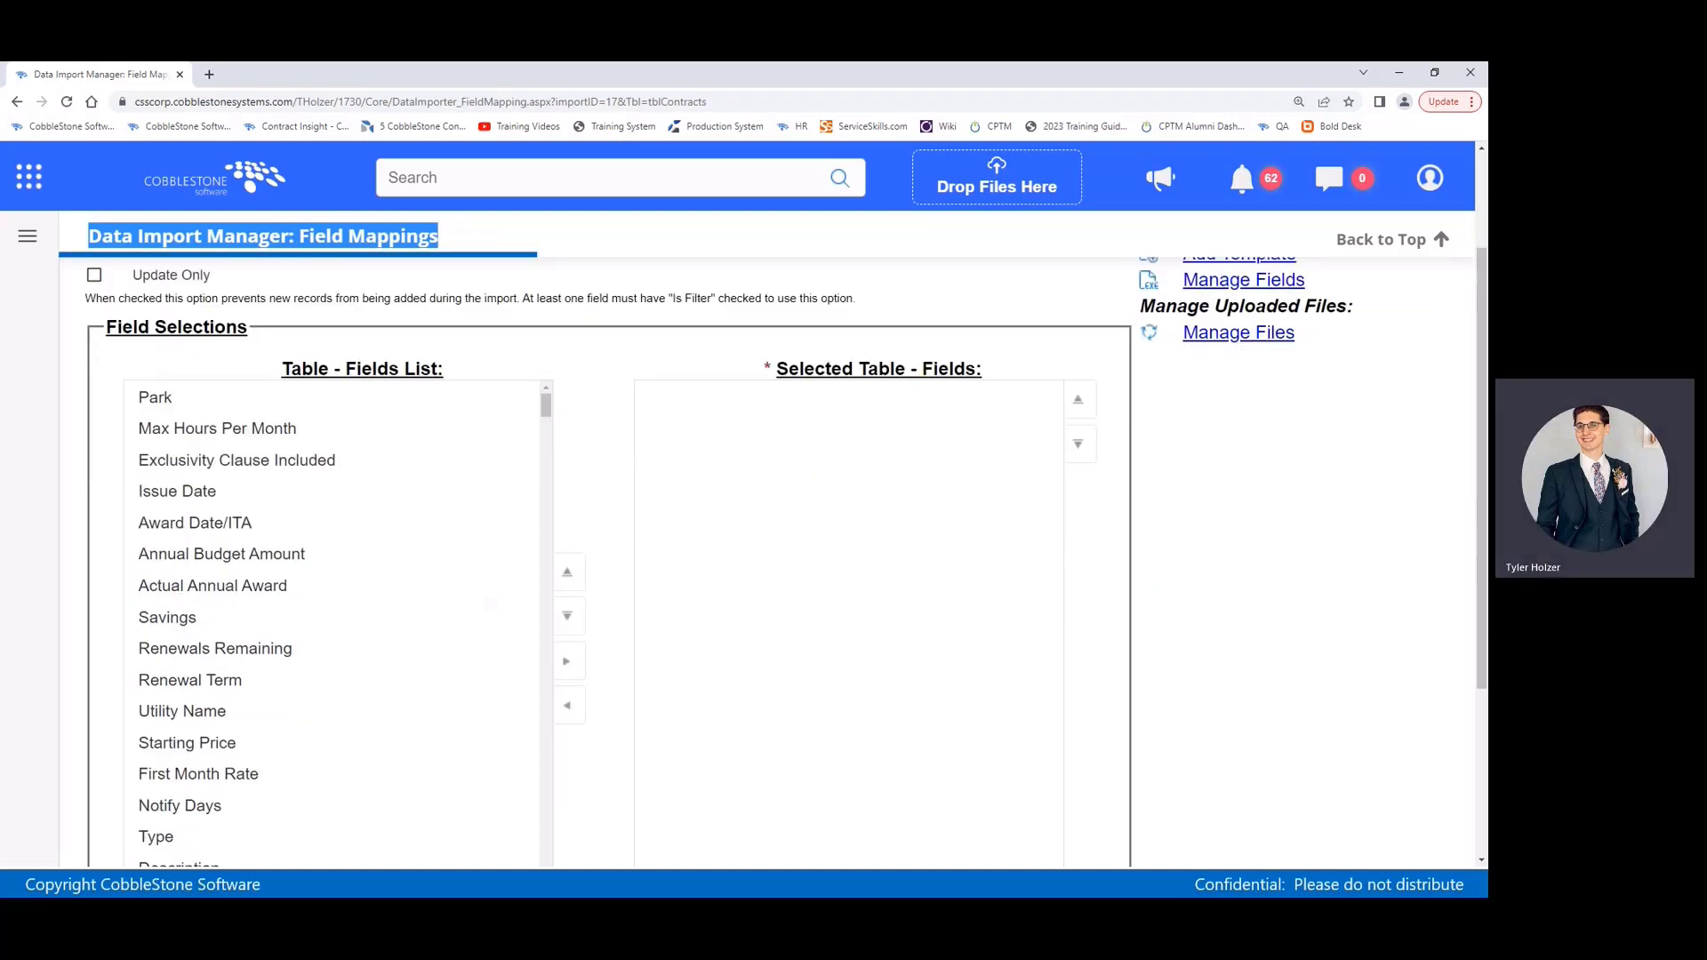
key(alt+Tab)
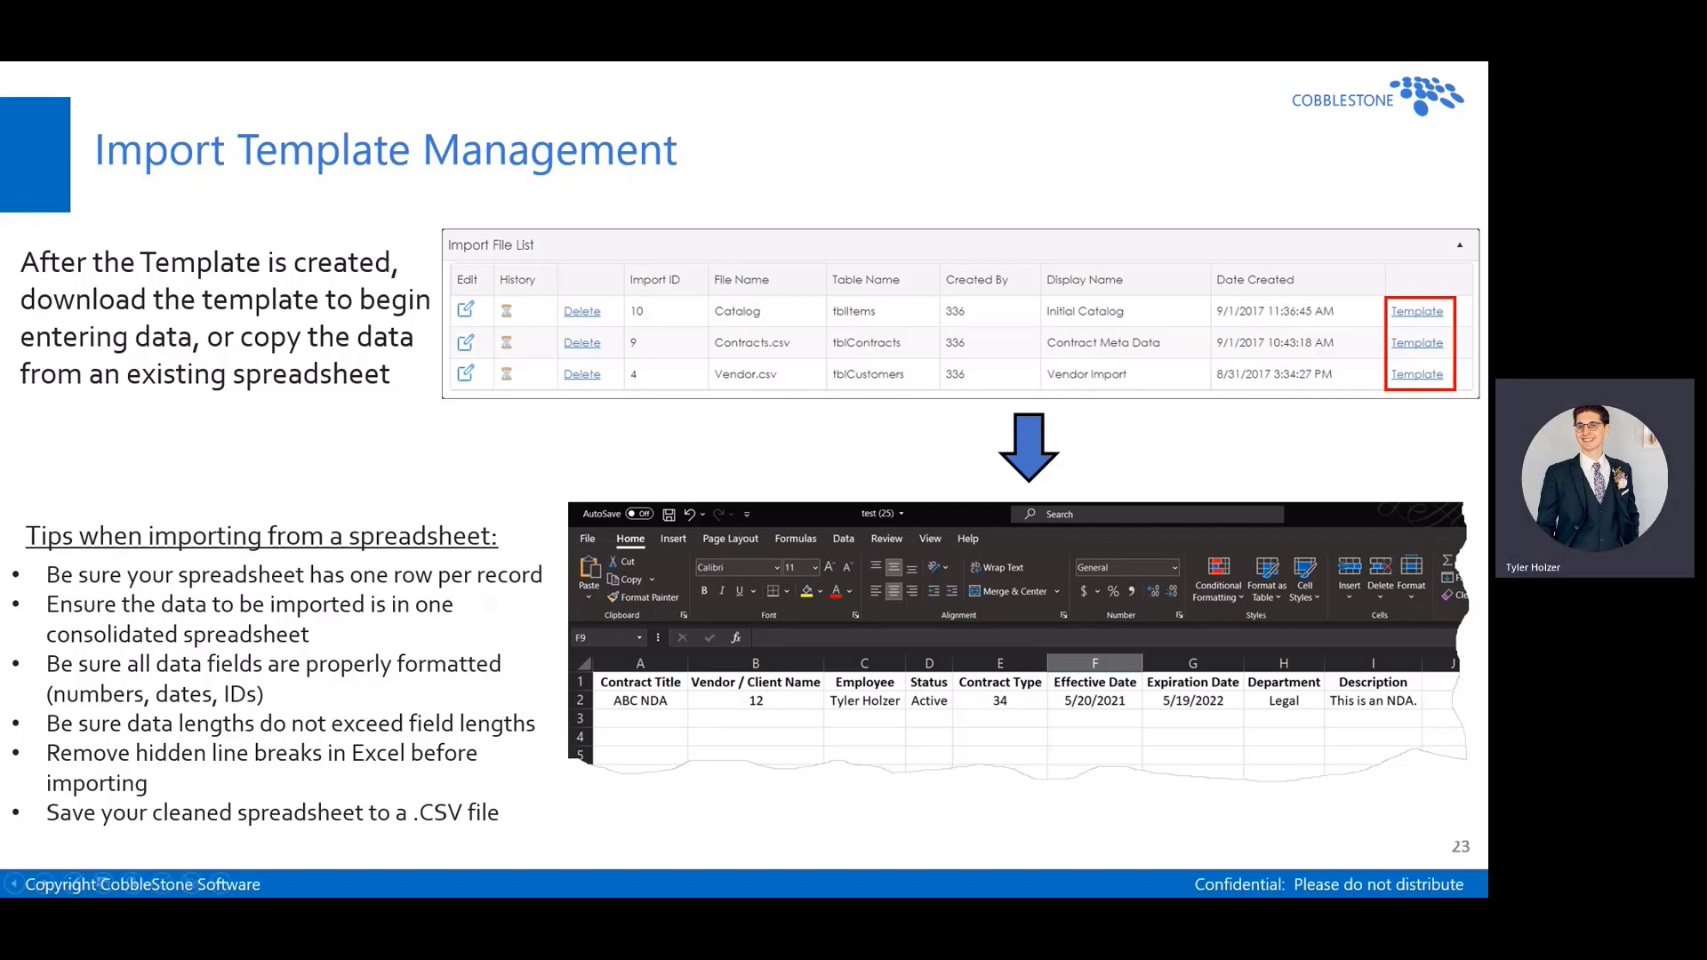
key(alt+Tab)
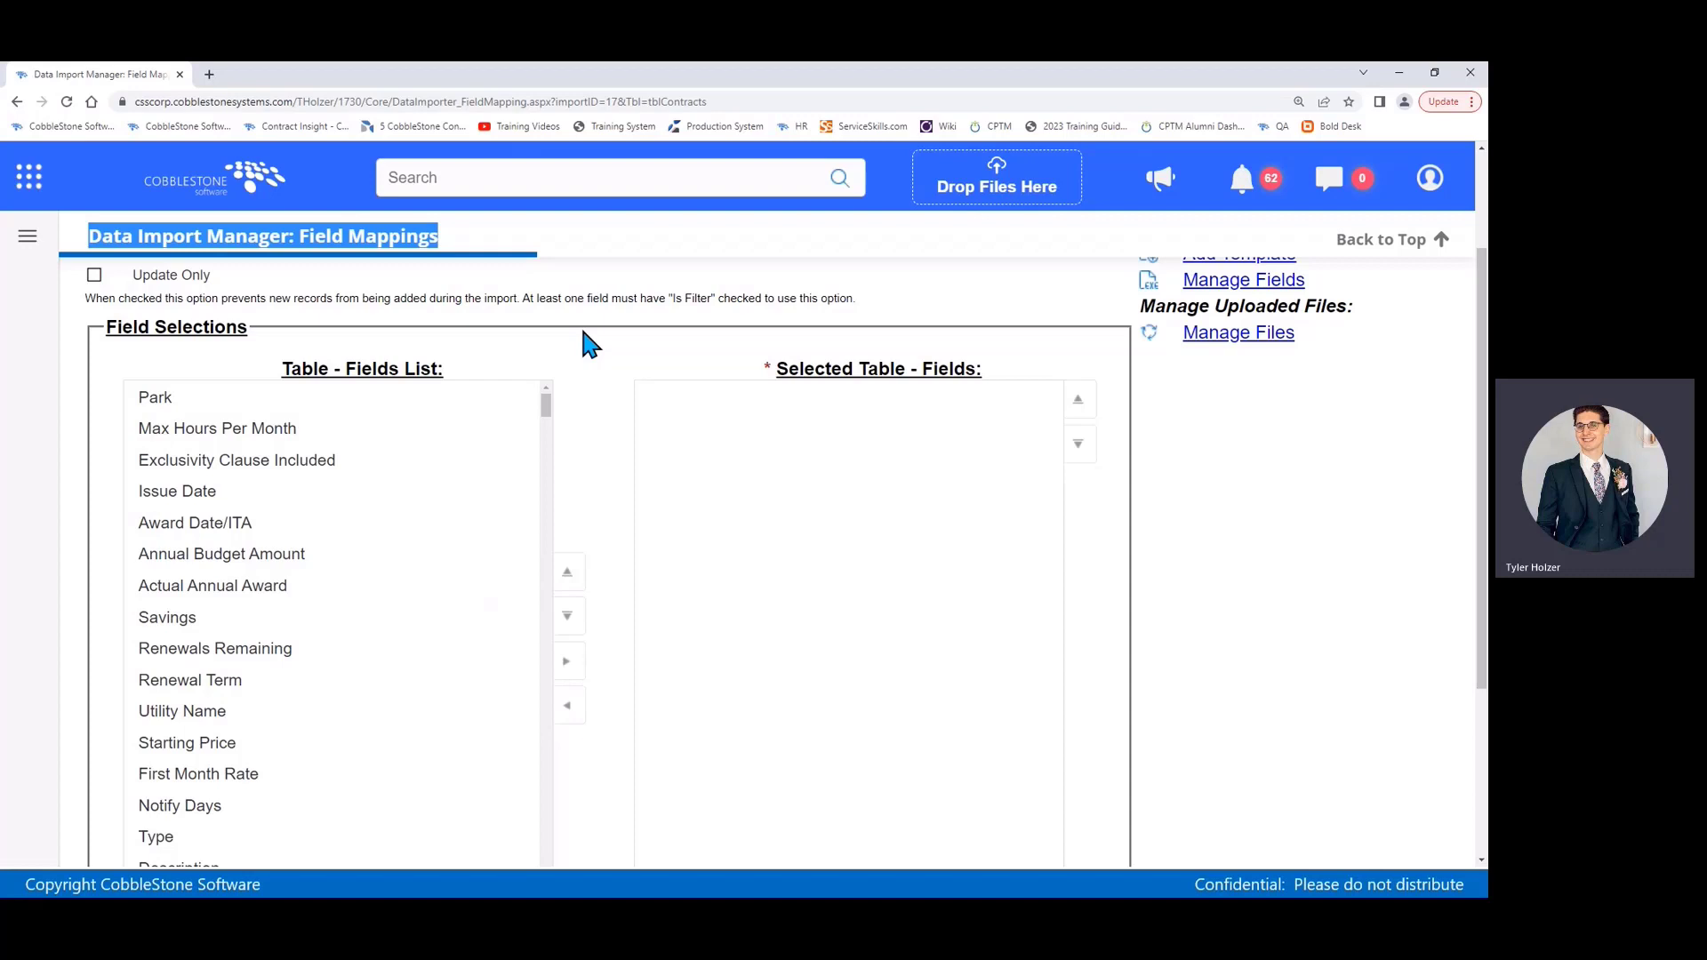
scroll(566, 398, down, 1)
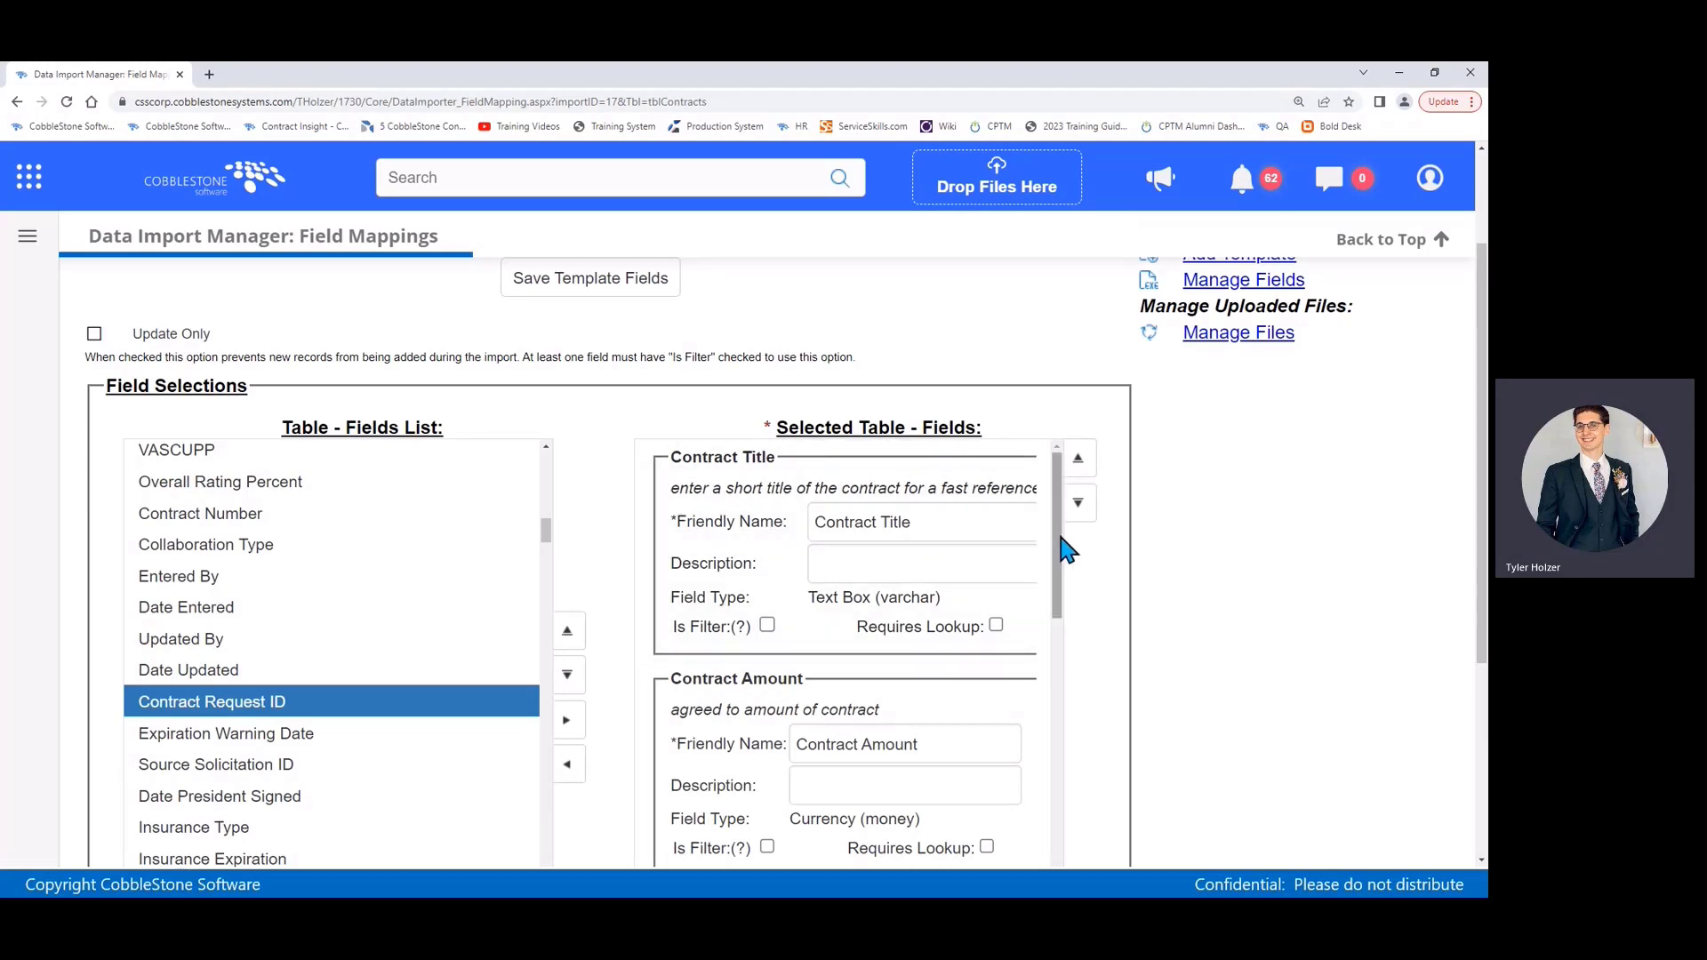
Review the selected template fields from Contract Title through Contract ID, consulting the Import Template Management slide
drag(1060, 540, 1078, 800)
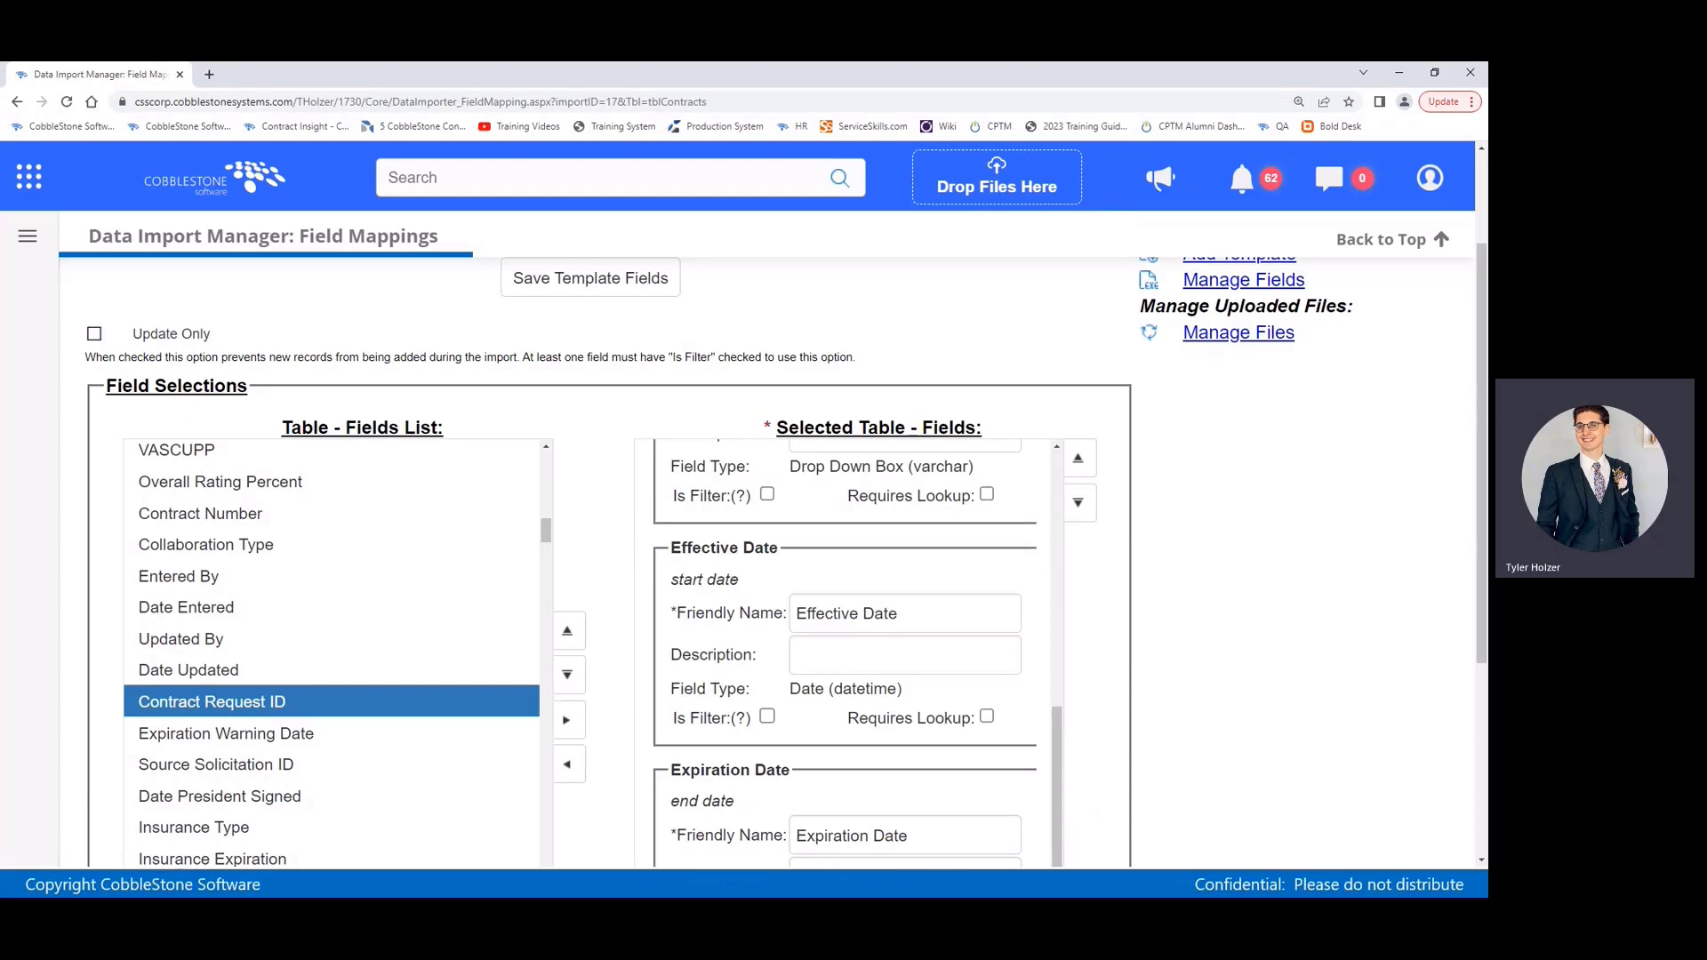
key(alt+Tab)
key(alt+Tab)
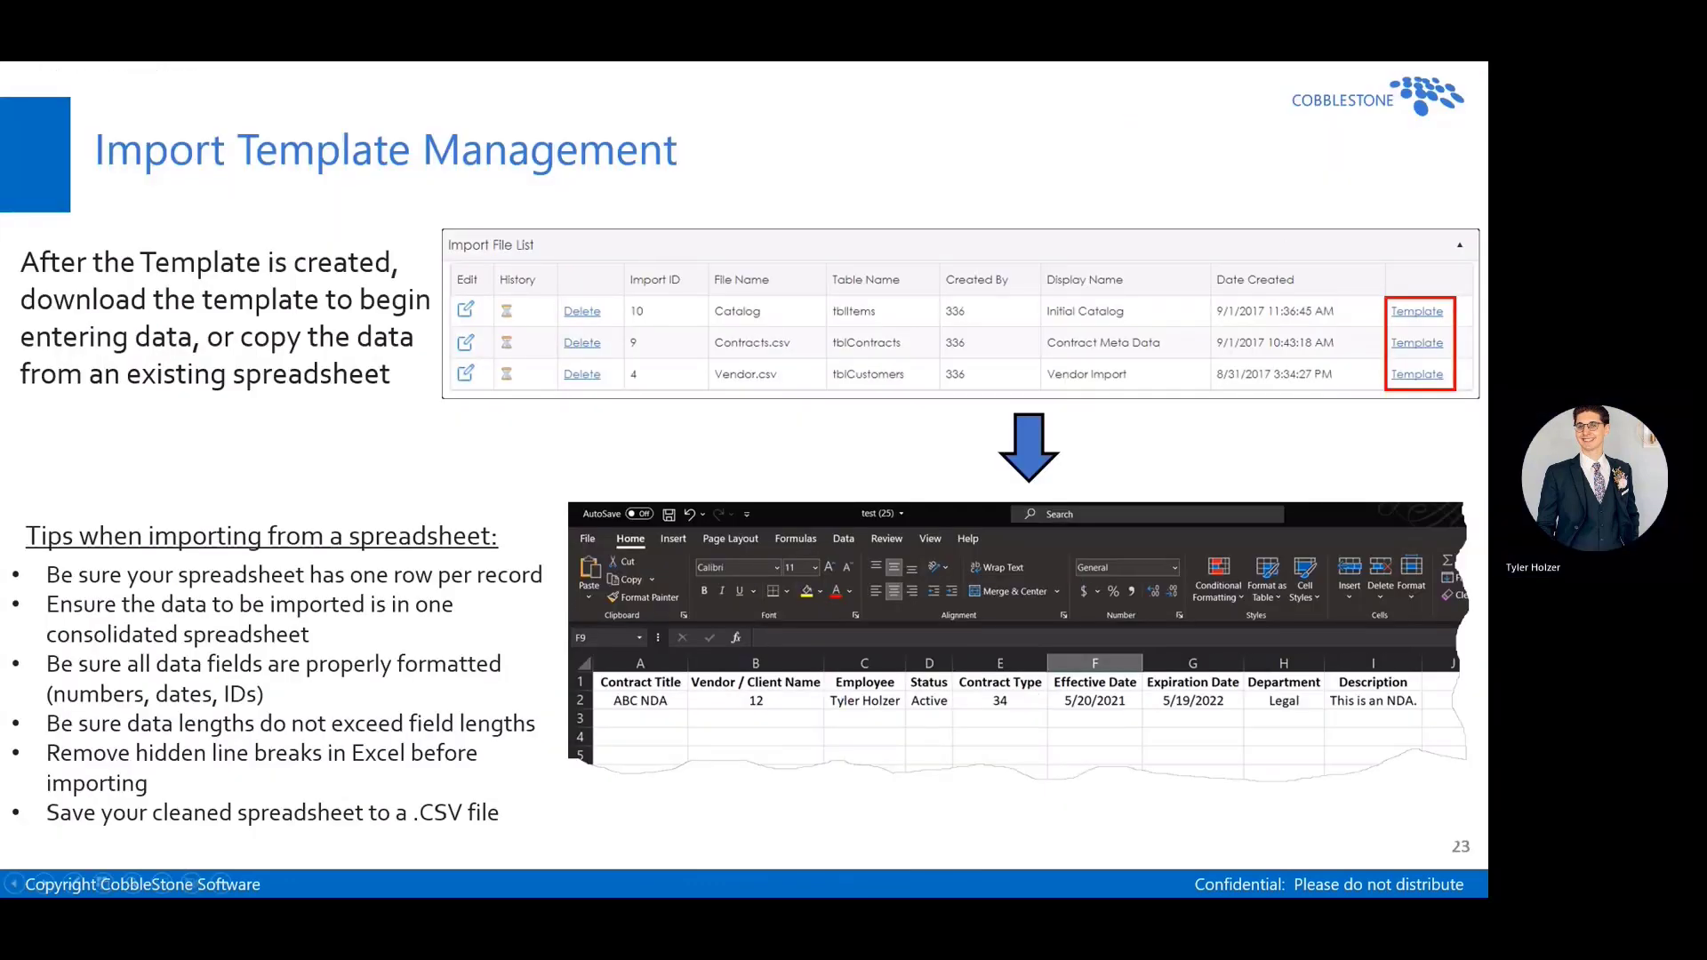
key(alt+Tab)
scroll(1067, 746, up, 1)
drag(1067, 747, 1067, 450)
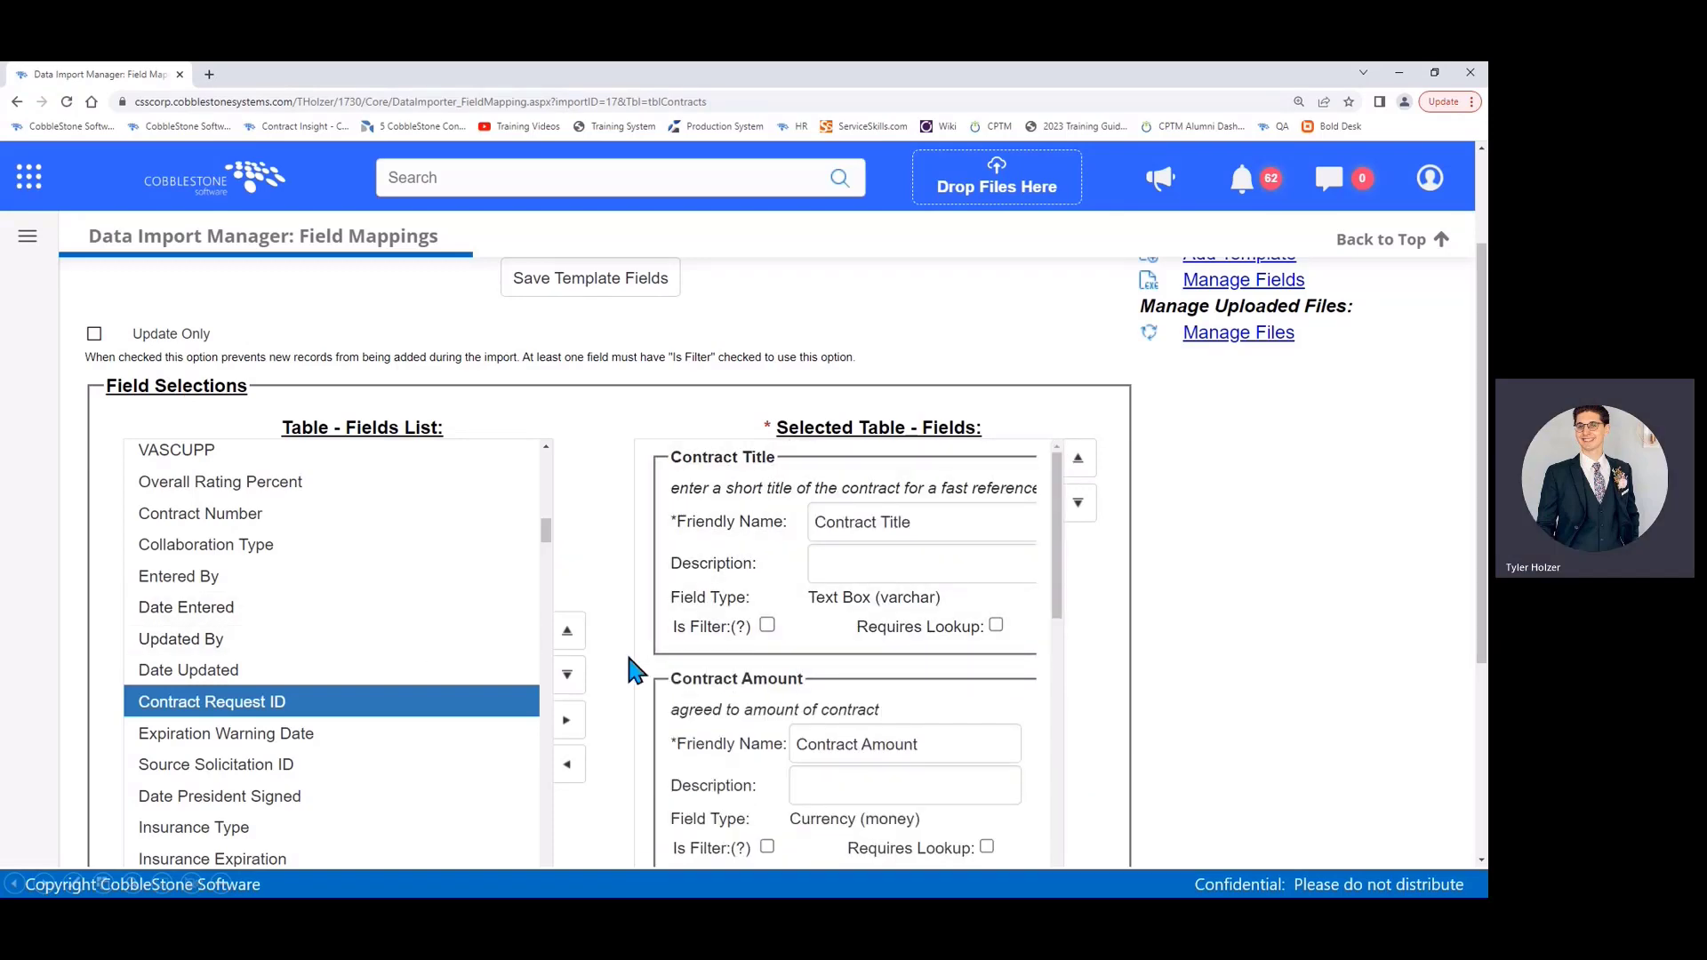
click(733, 493)
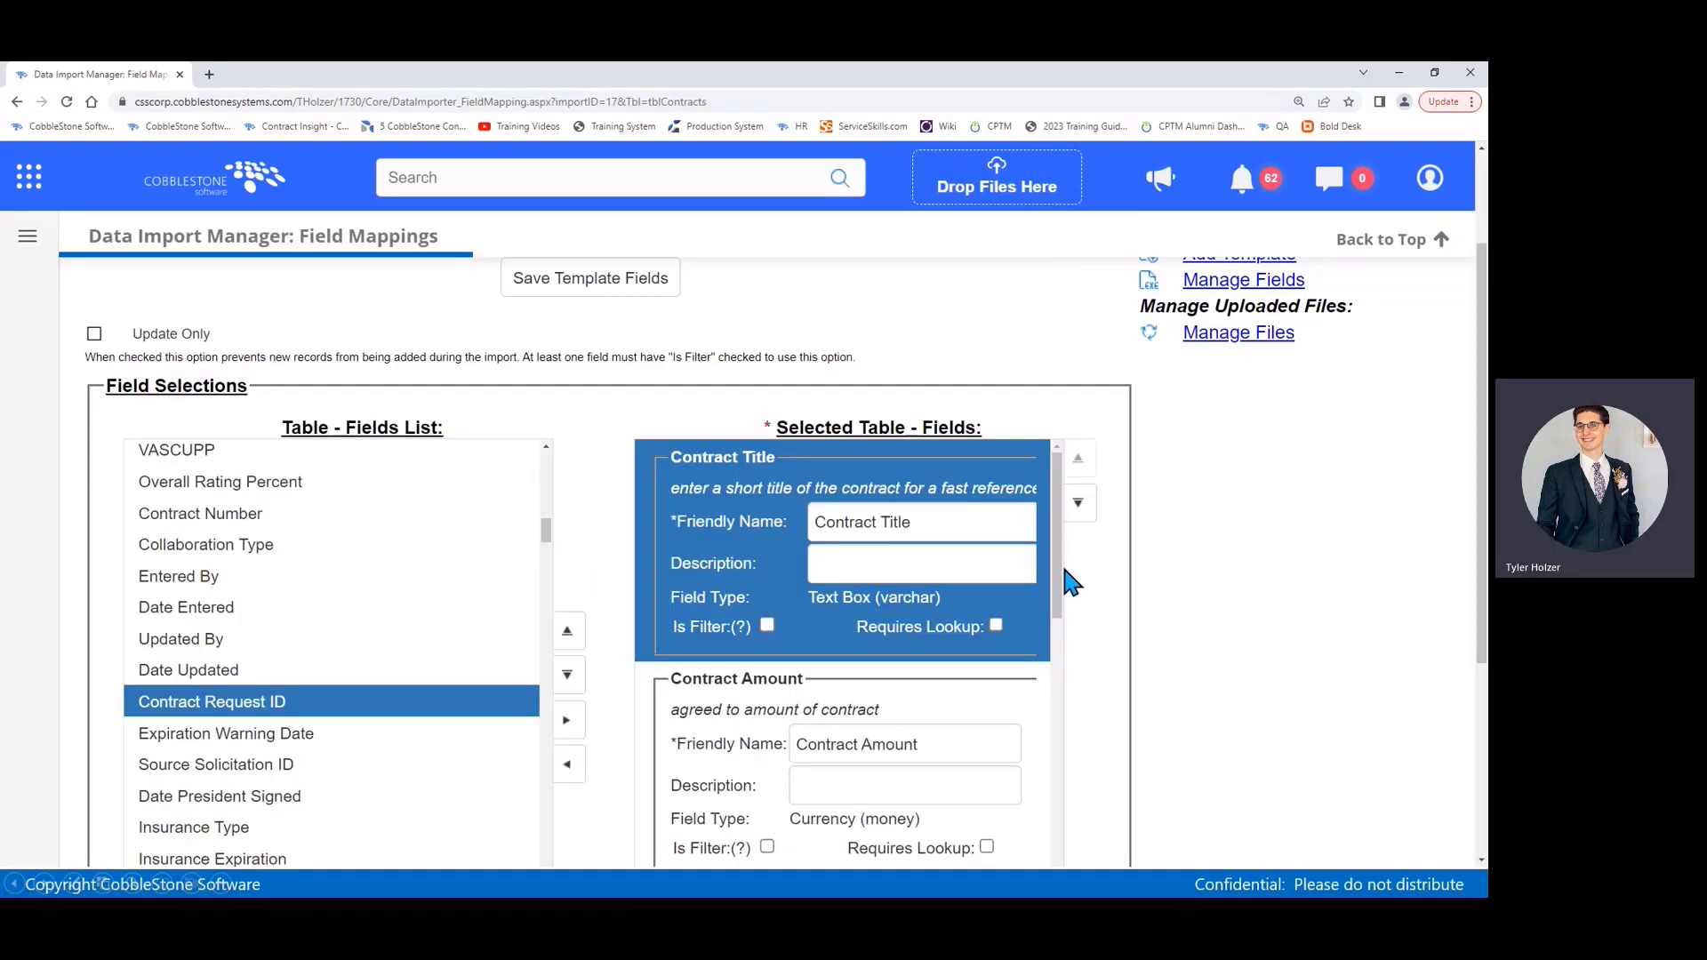
scroll(707, 660, down, 2)
scroll(706, 660, down, 5)
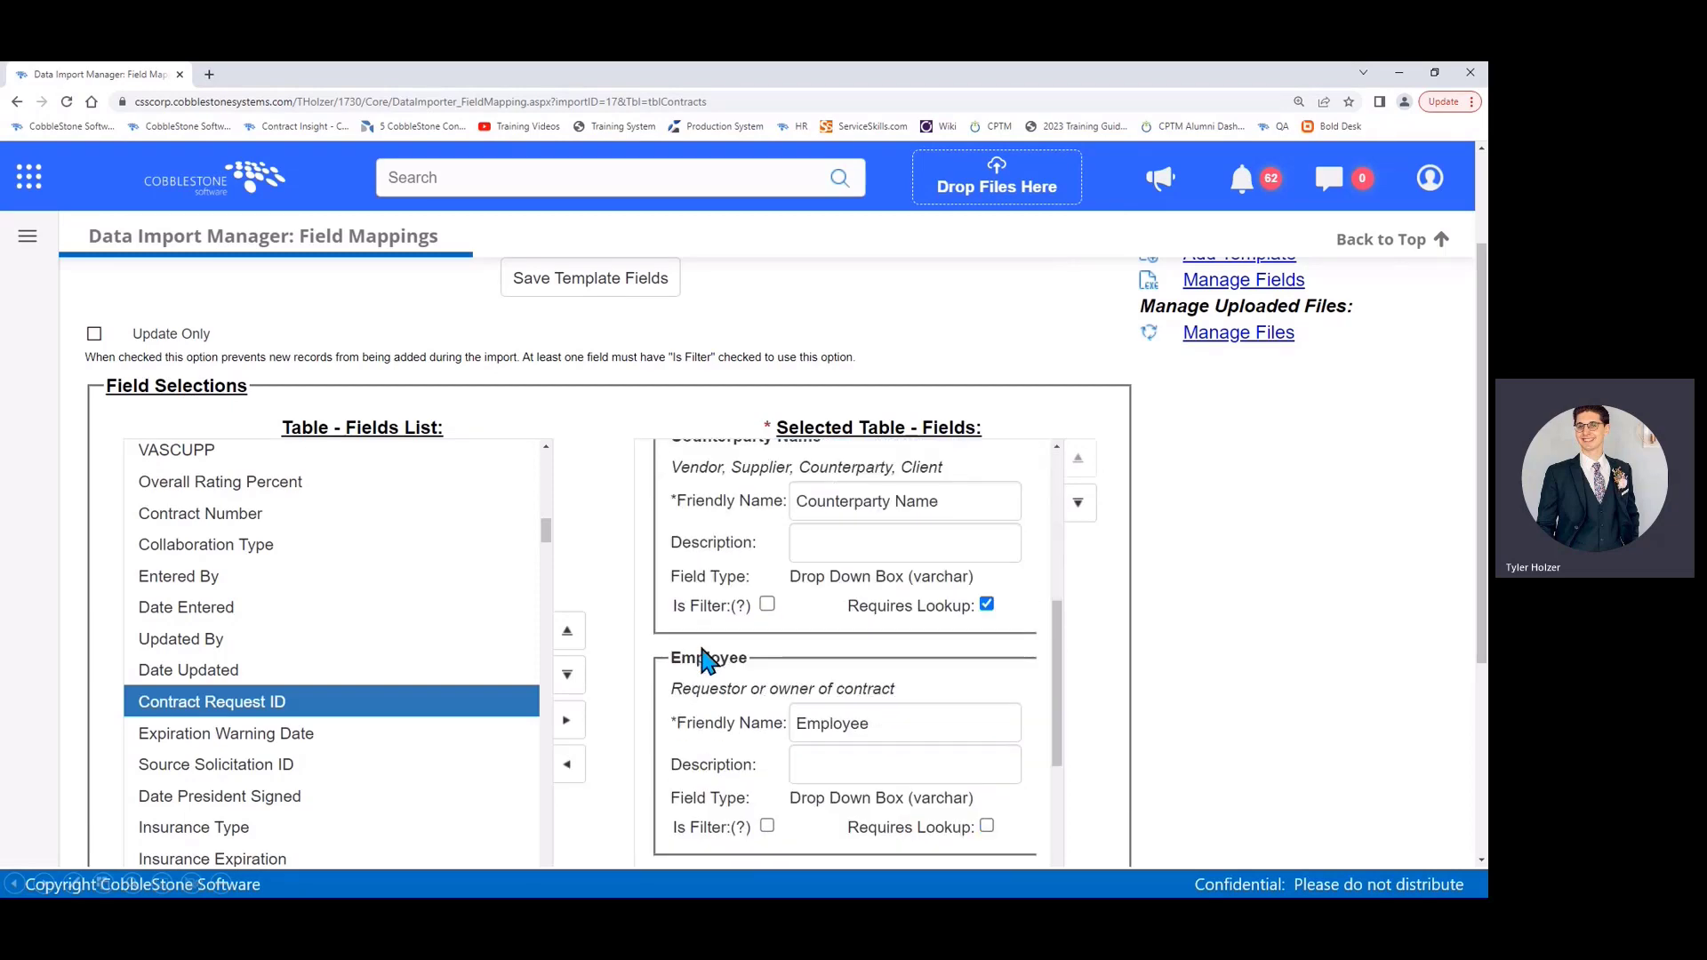
scroll(707, 660, down, 1)
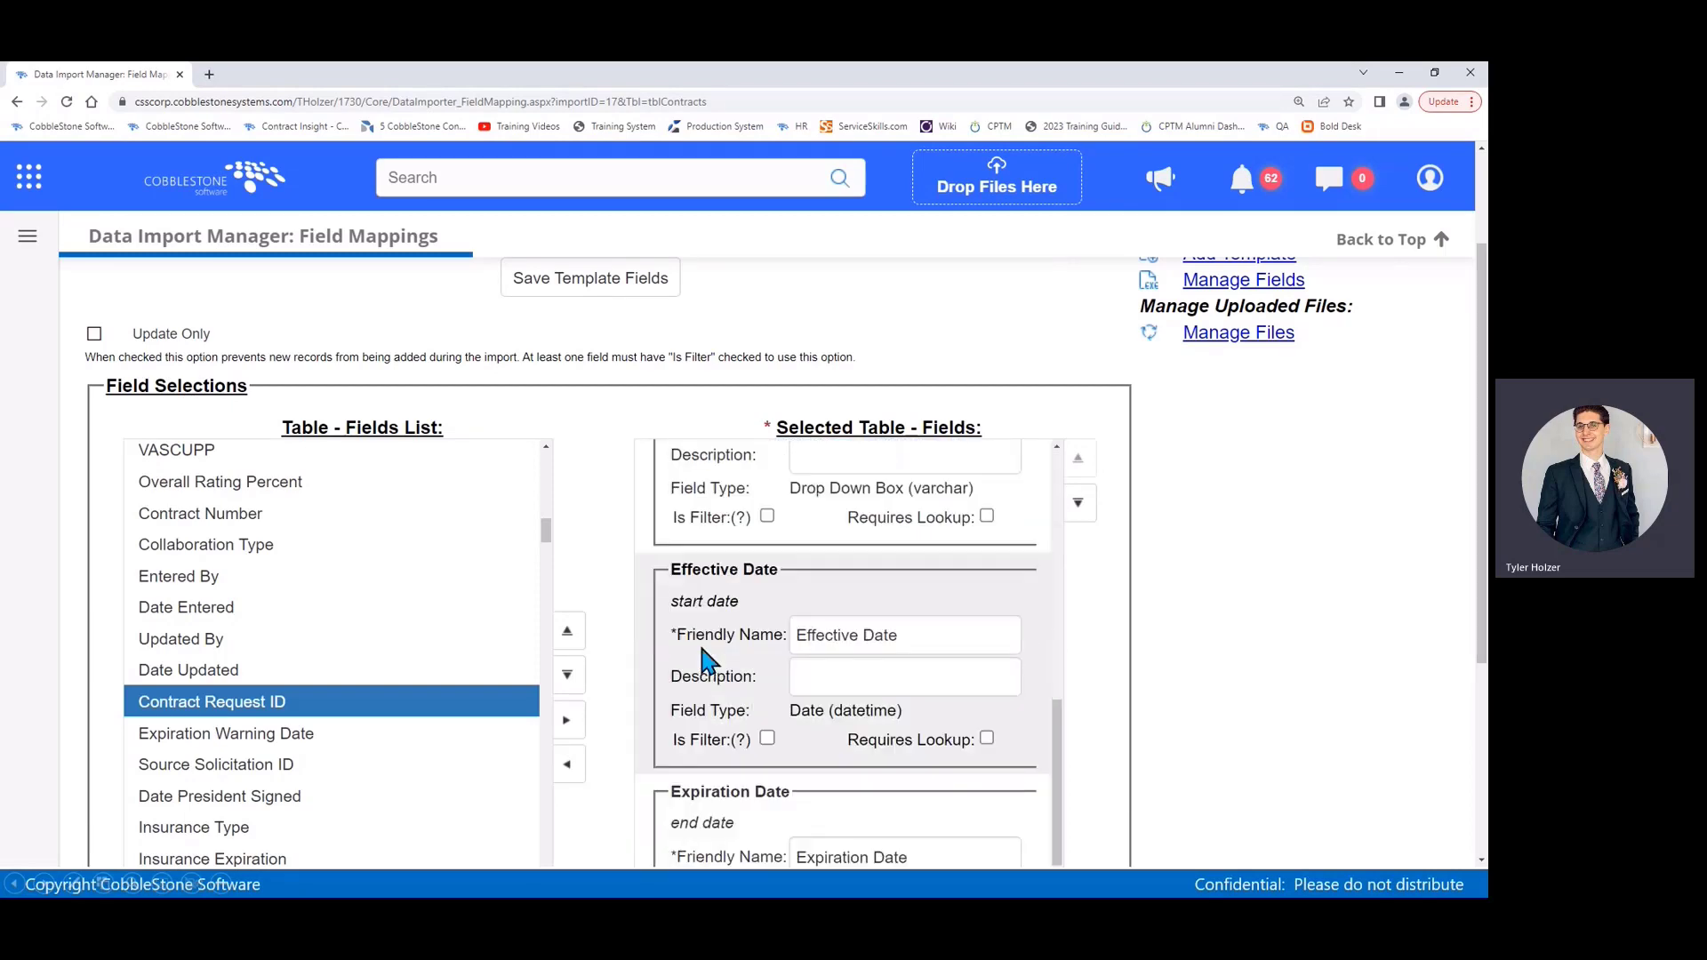
scroll(705, 652, down, 3)
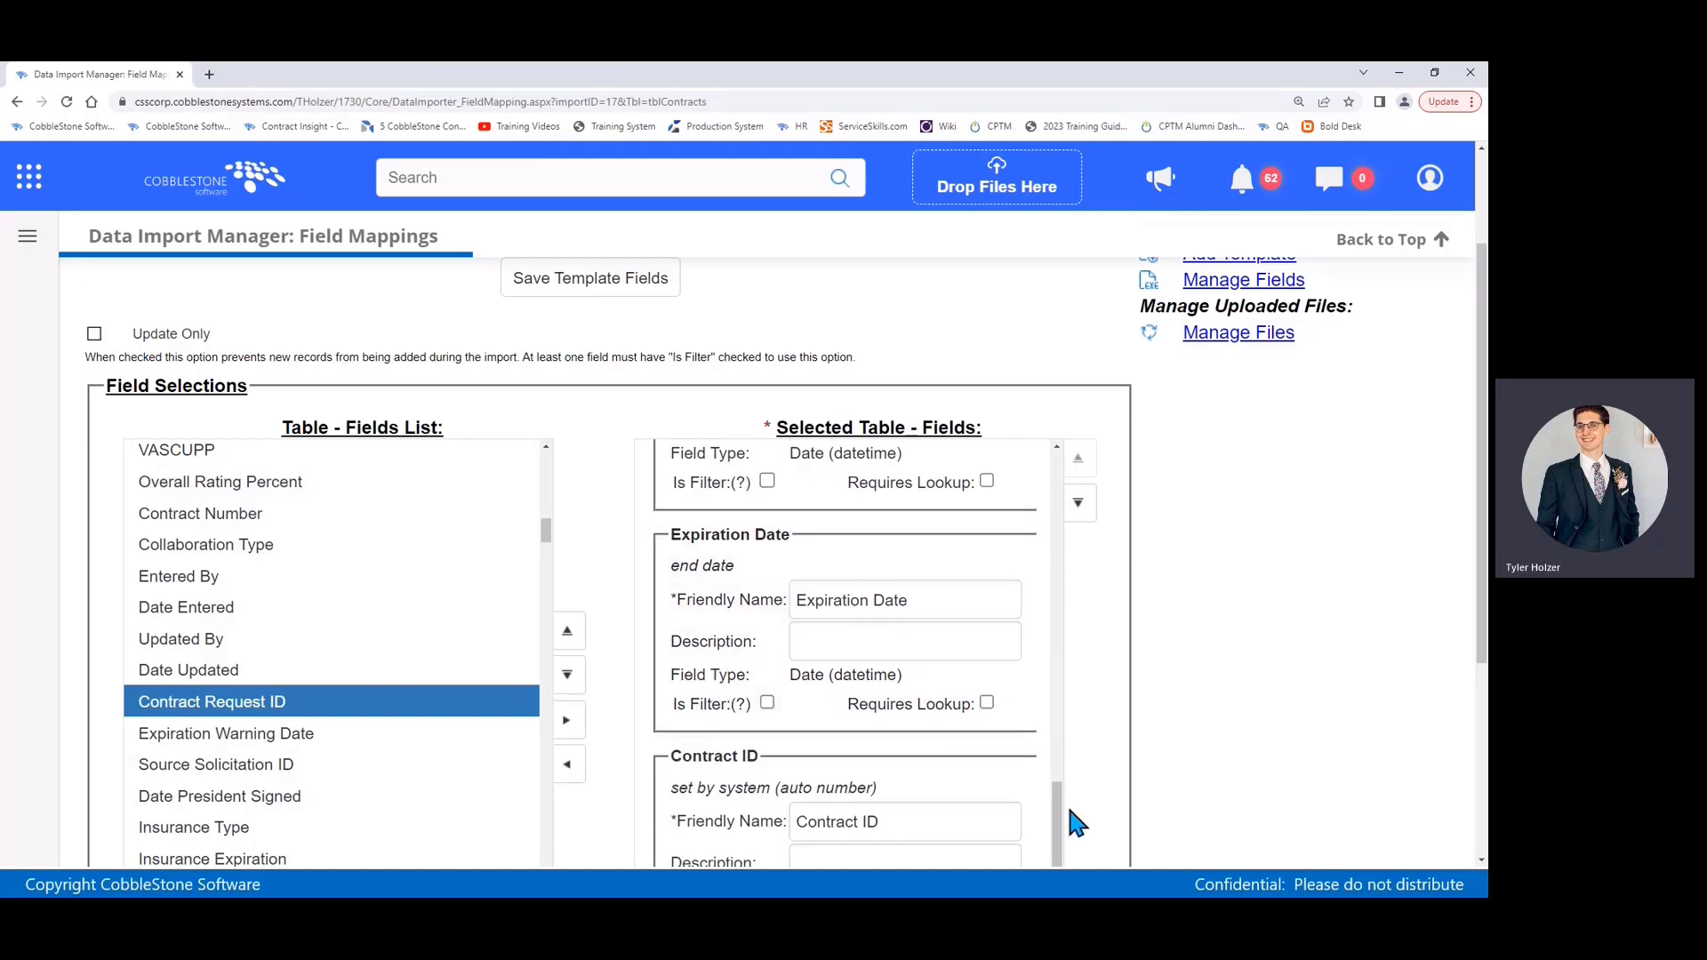
drag(1060, 818, 1037, 473)
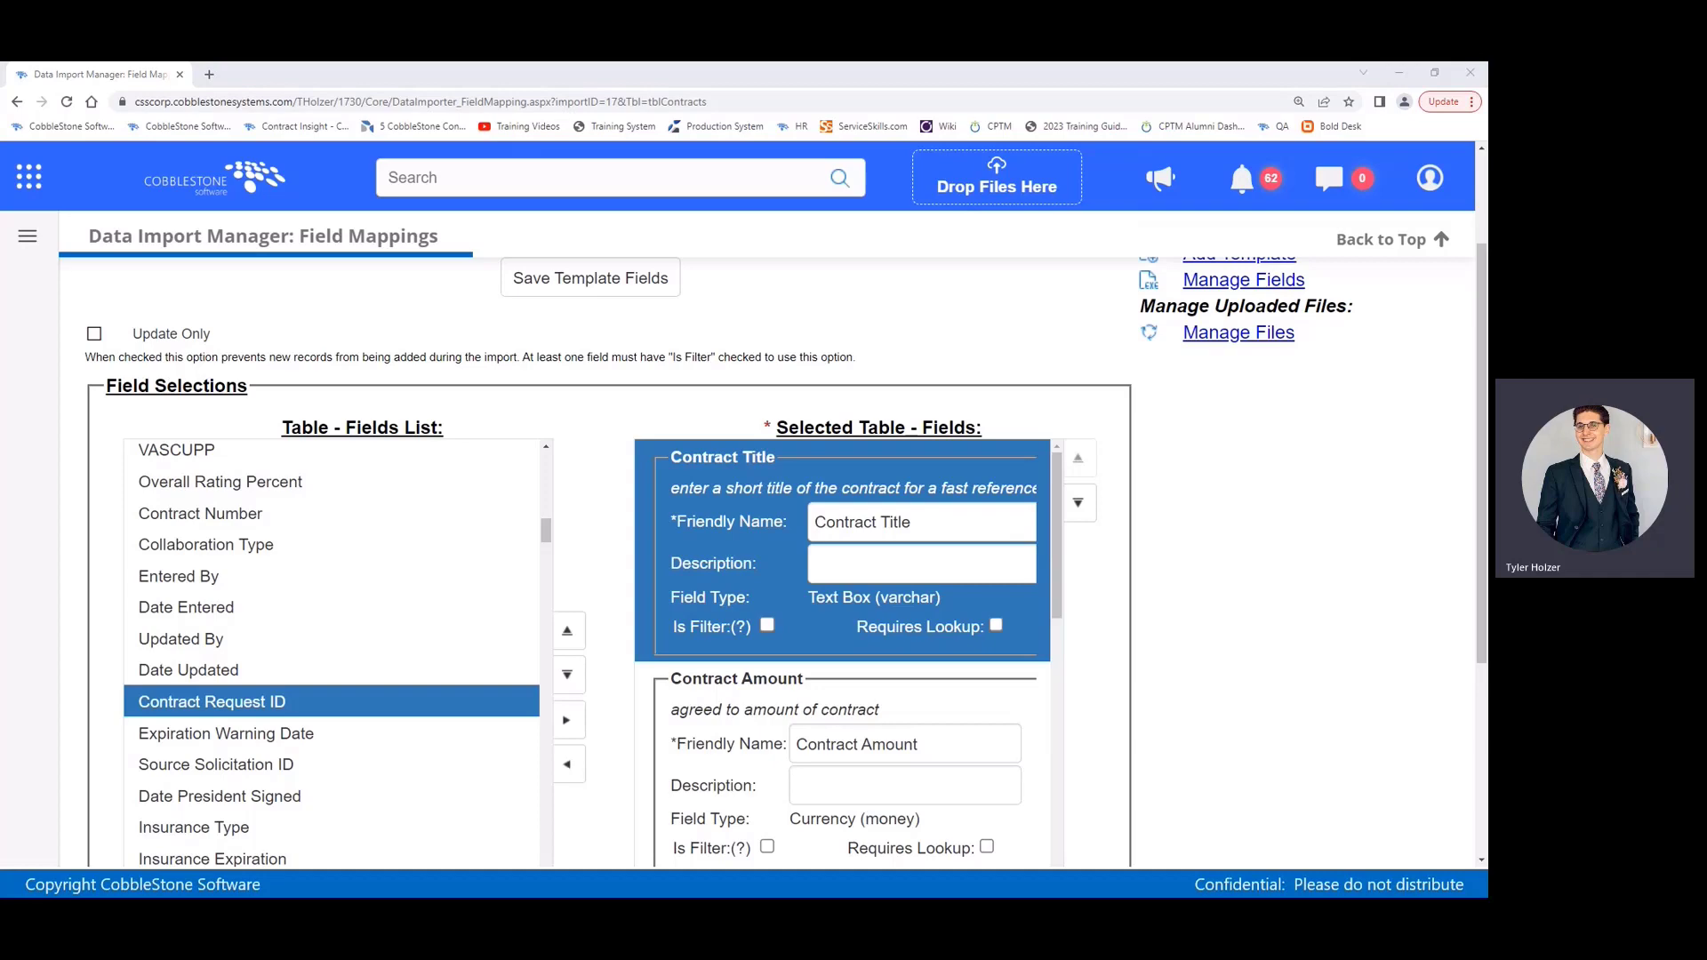
Compare the slide's sample spreadsheet with the Contract Title and Counterparty Name mappings, including their Requires Lookup settings
key(alt+Tab)
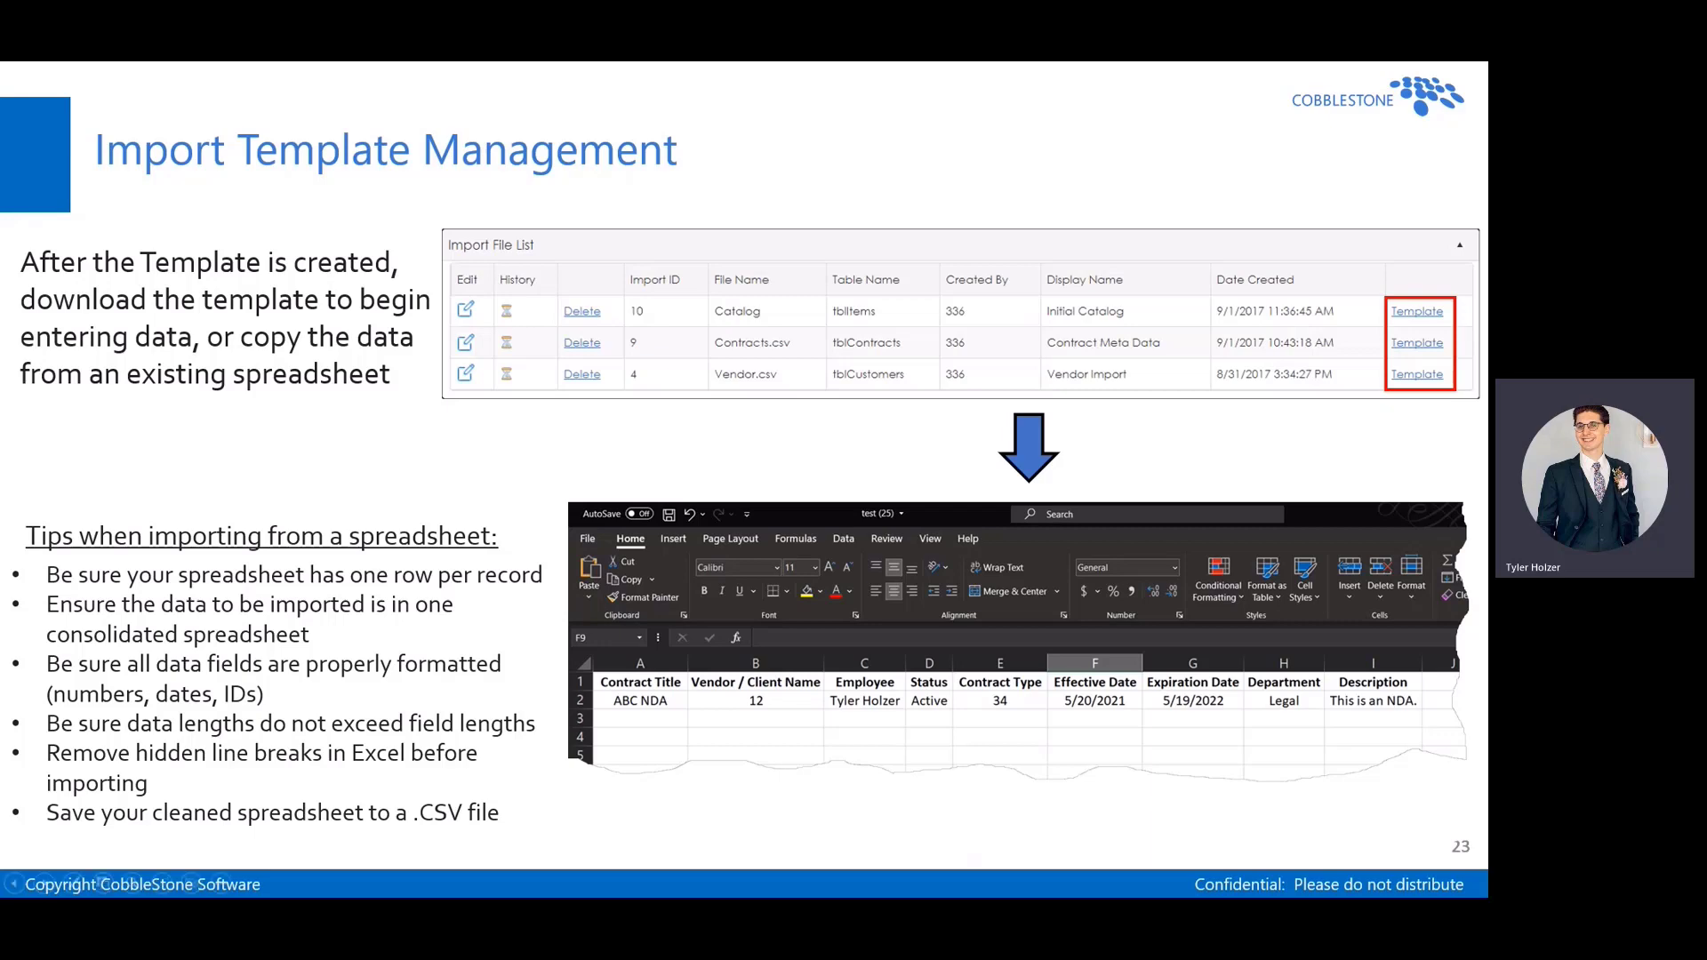
key(alt+Tab)
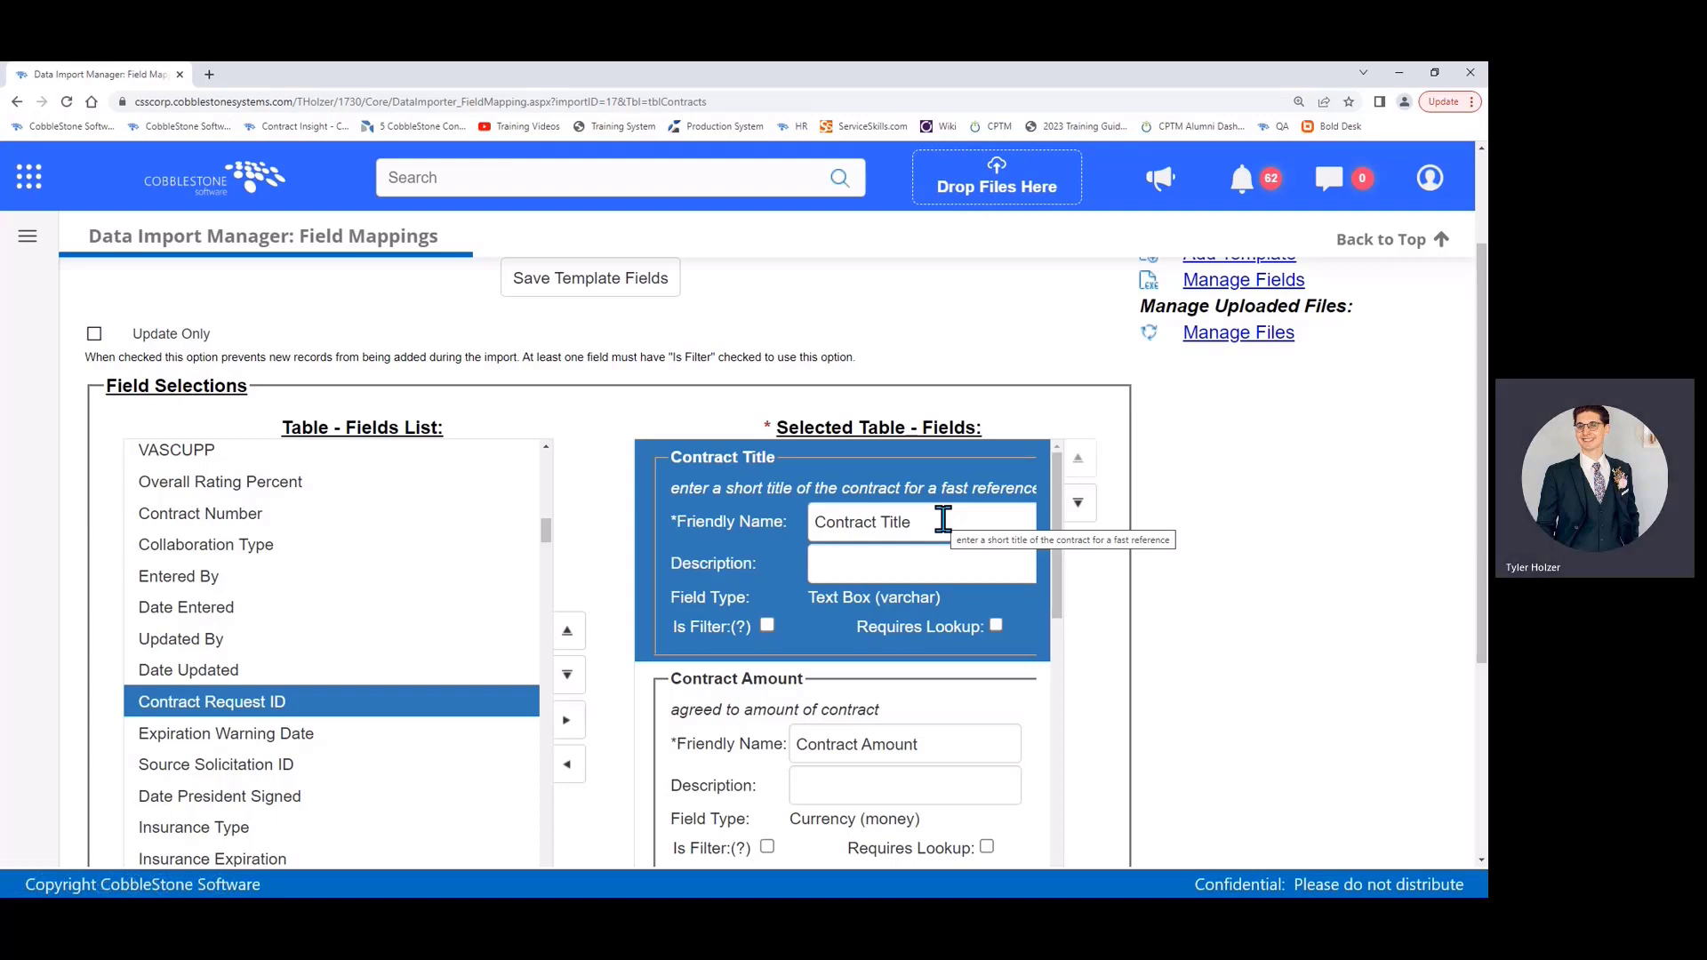
key(alt+Tab)
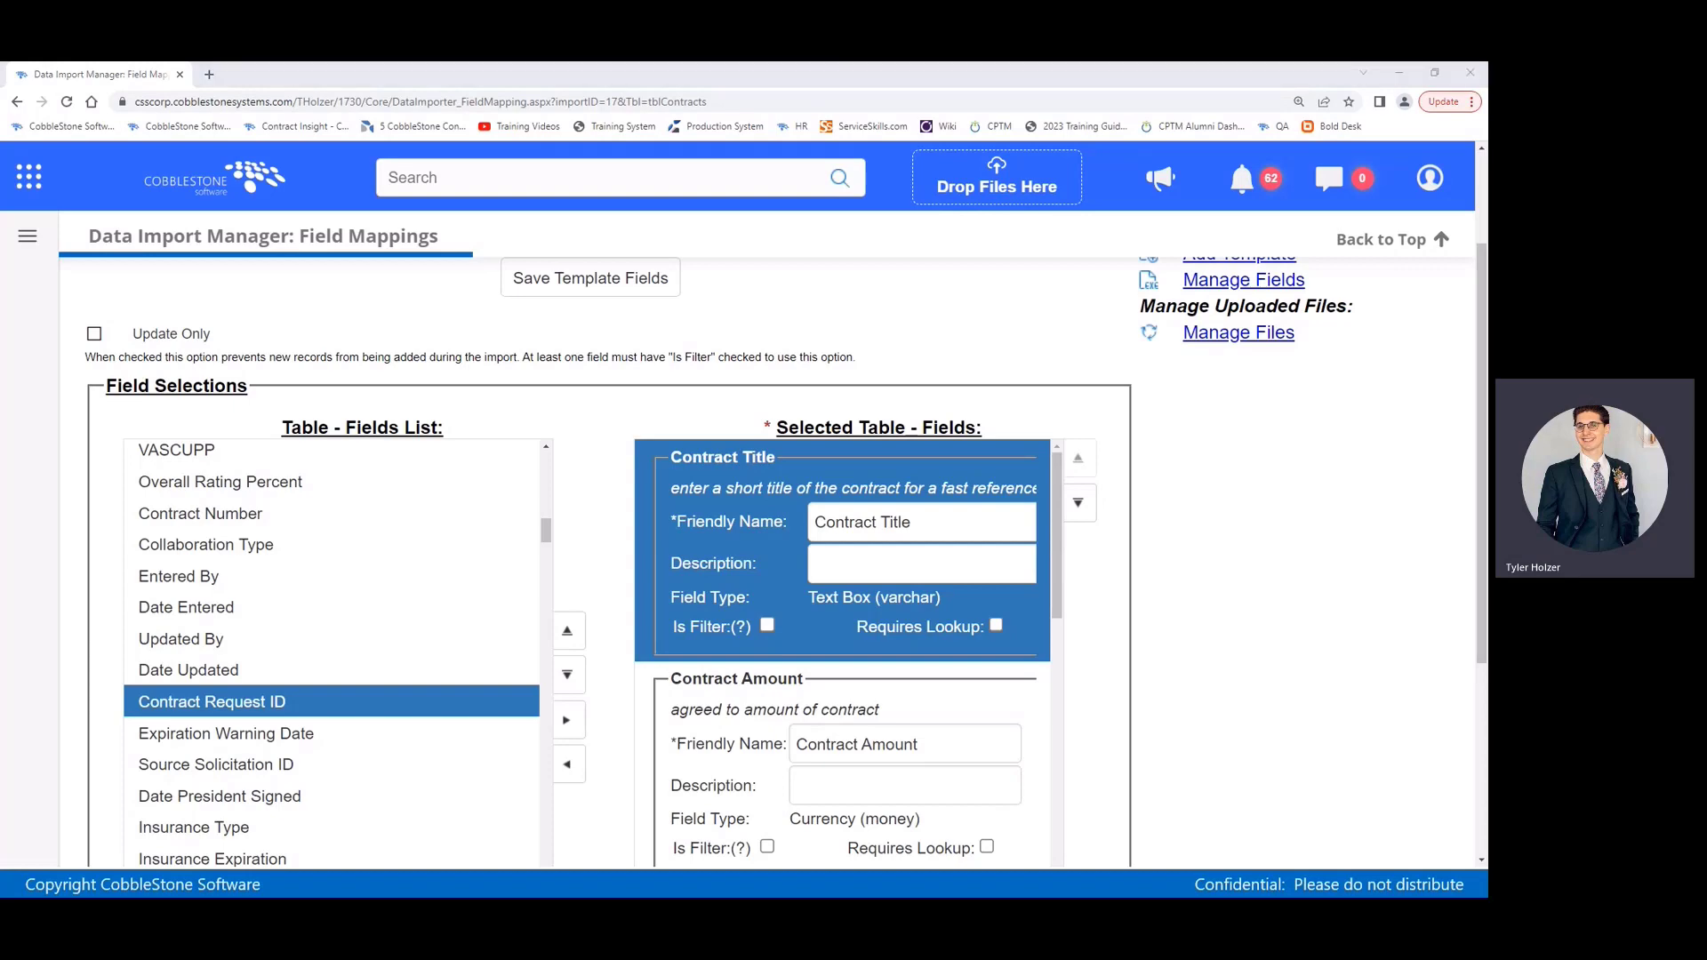
key(Right)
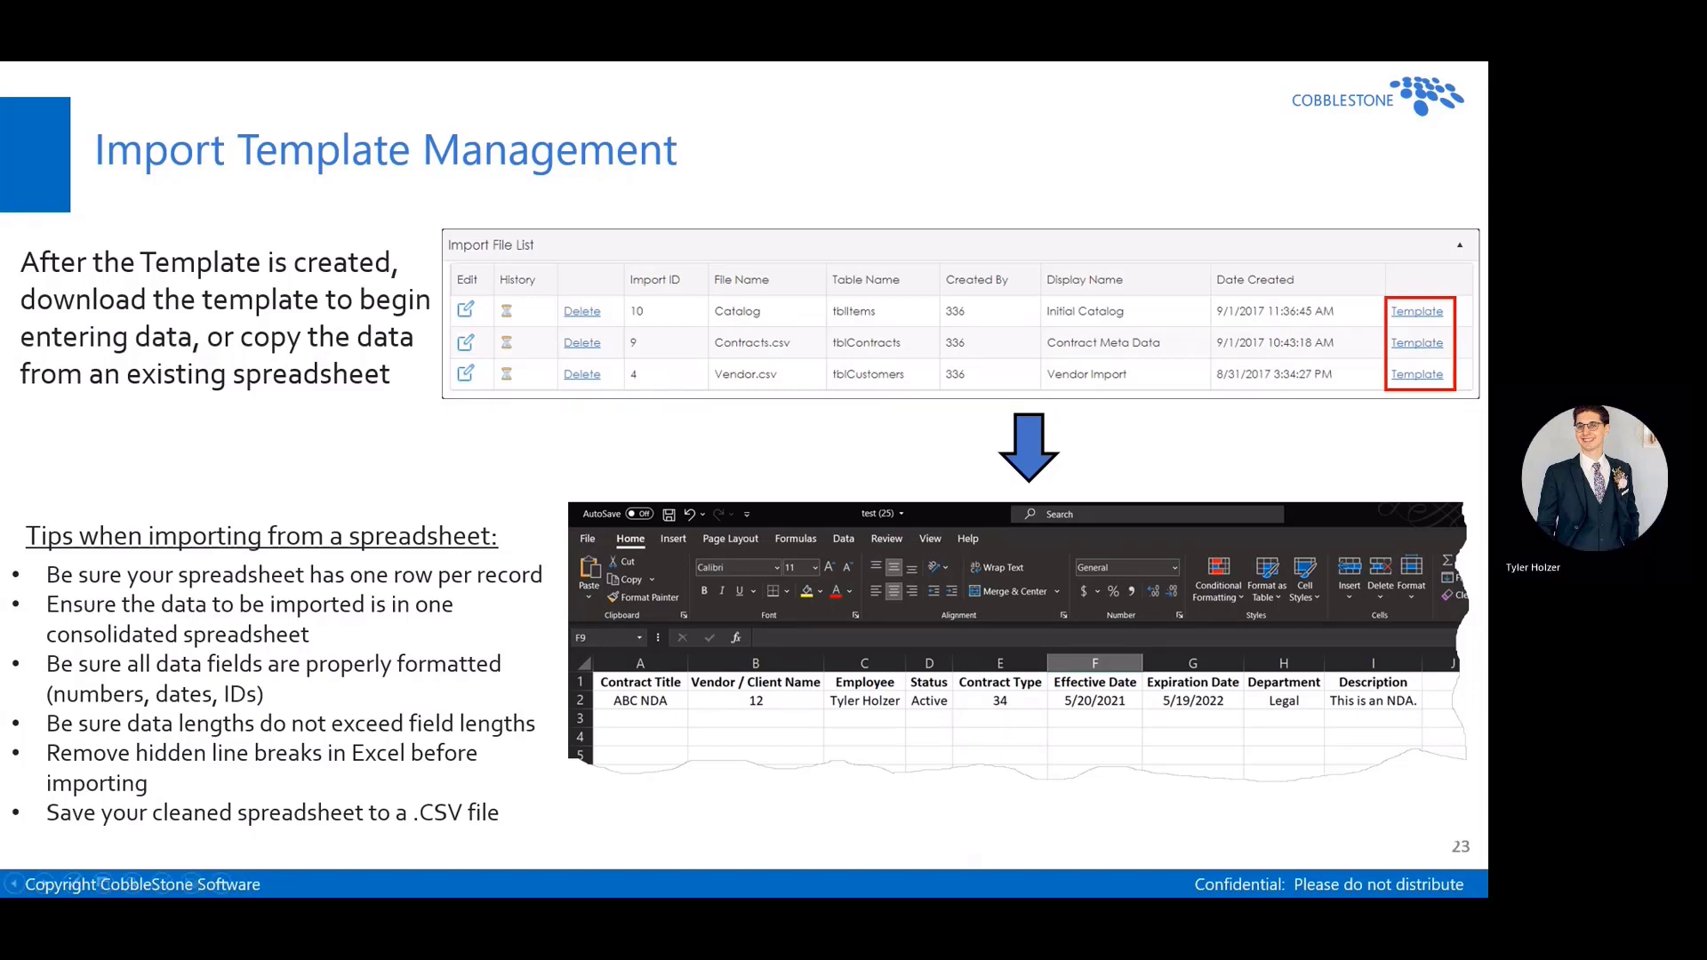
key(Right)
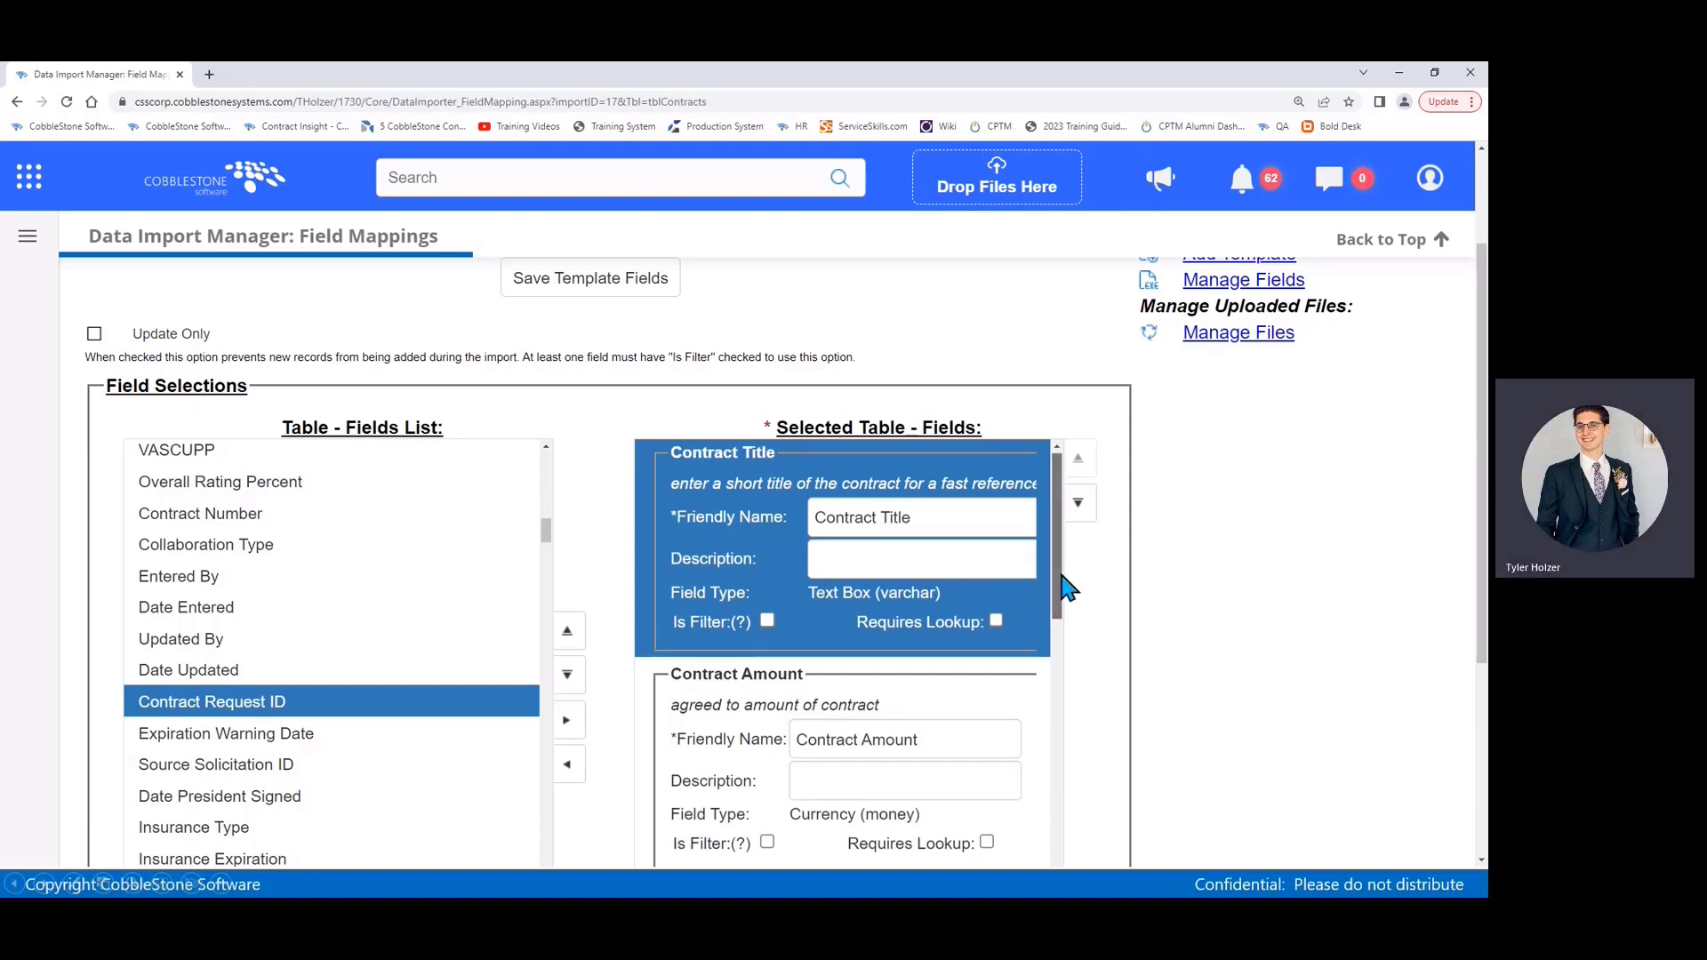
scroll(943, 578, down, 1)
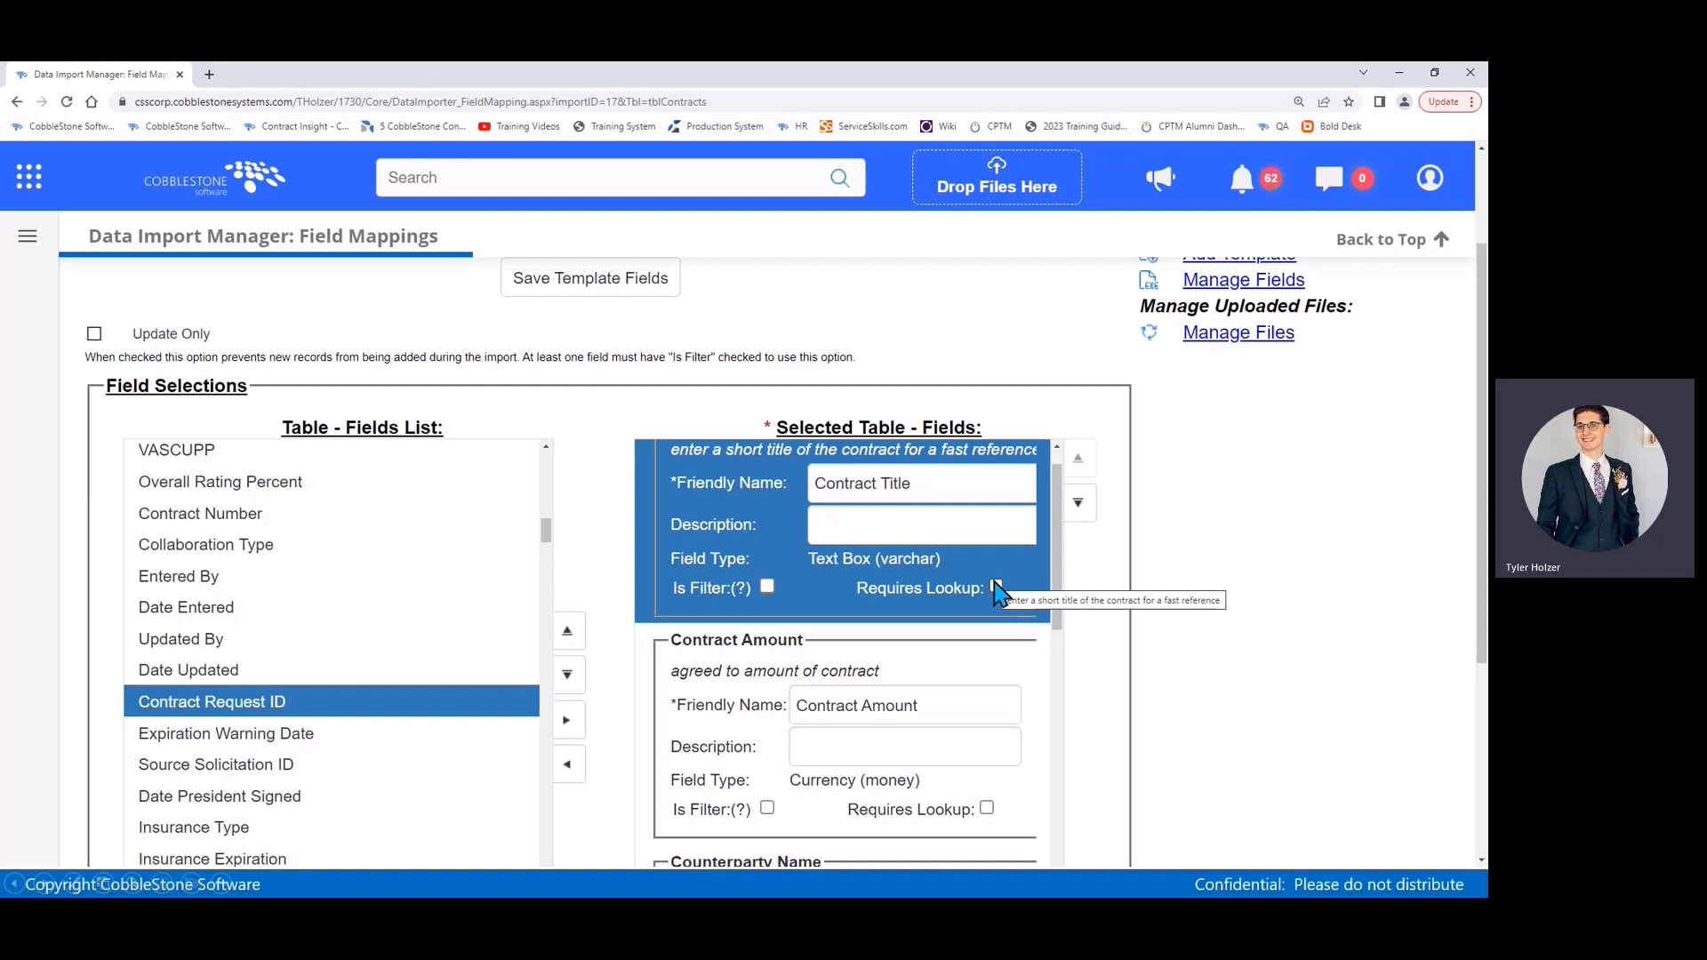
drag(1057, 595, 1062, 705)
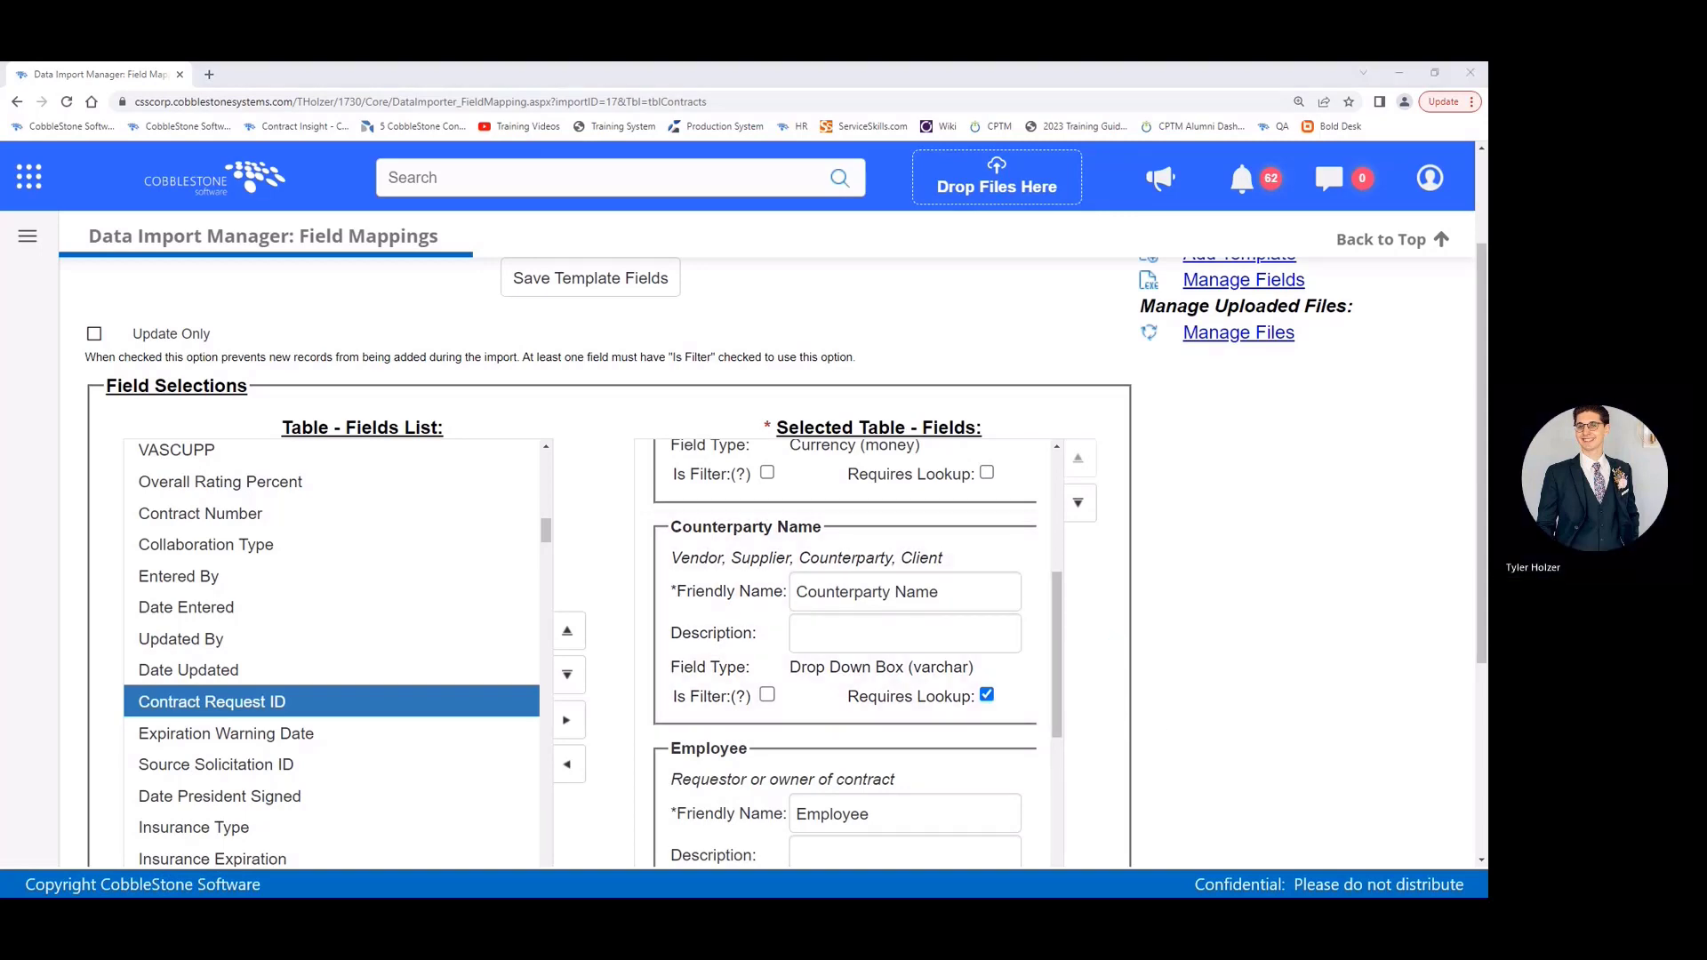
key(alt+Tab)
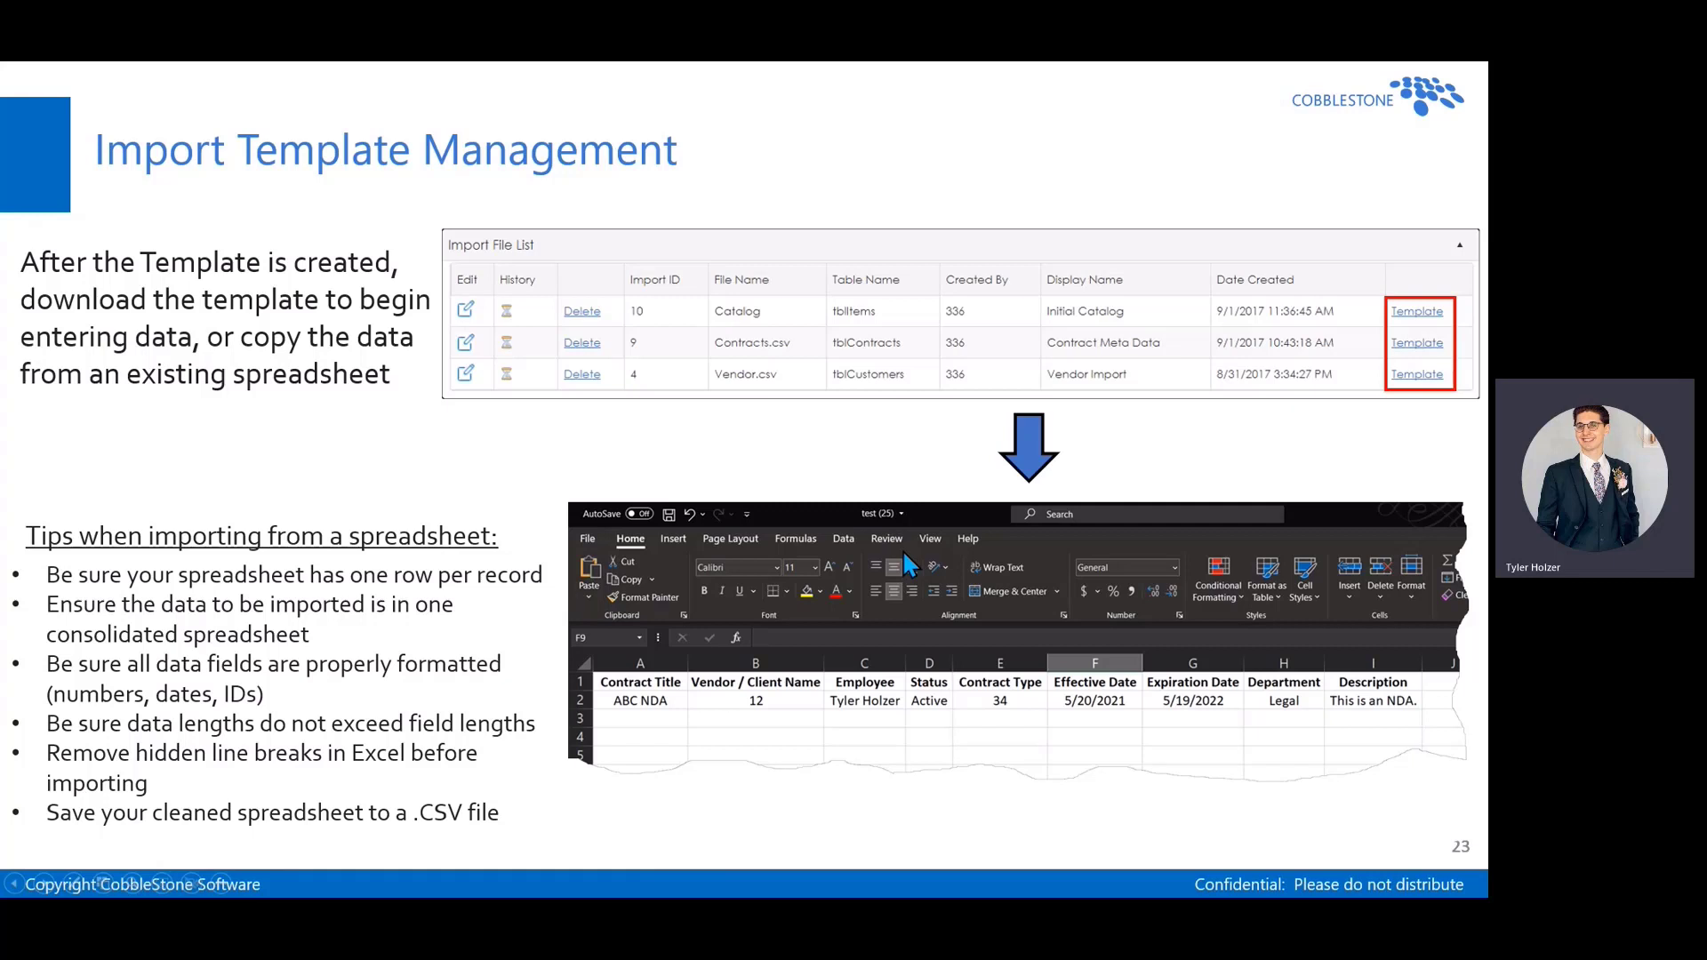
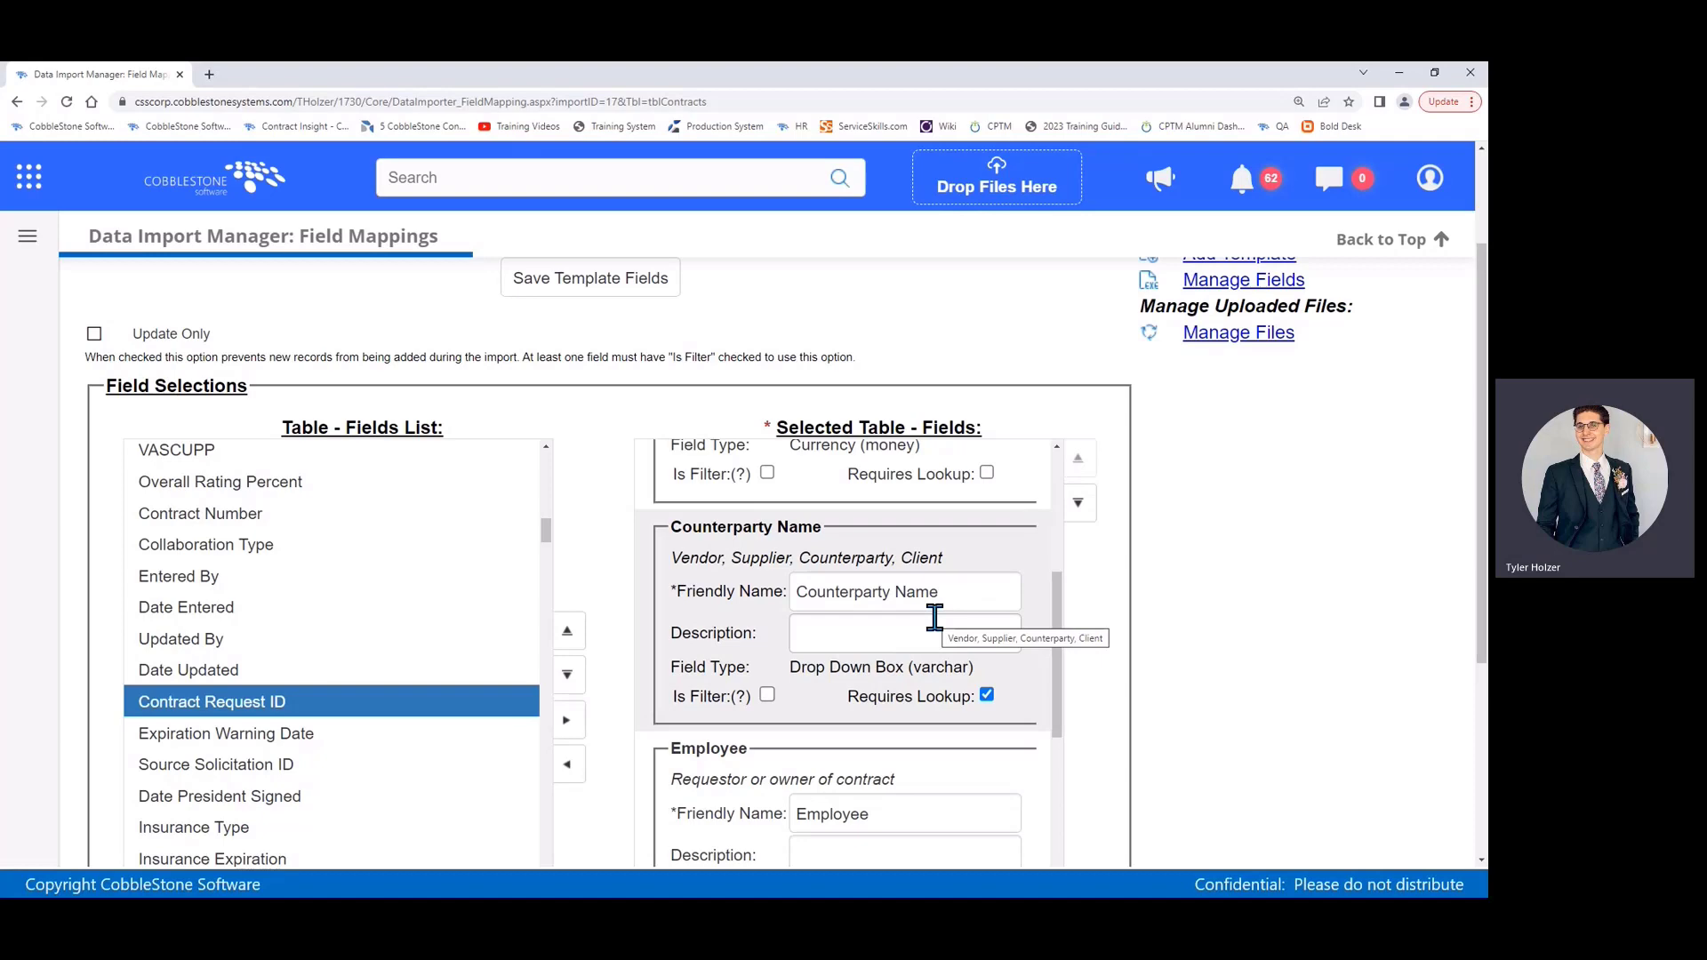
key(alt+Tab)
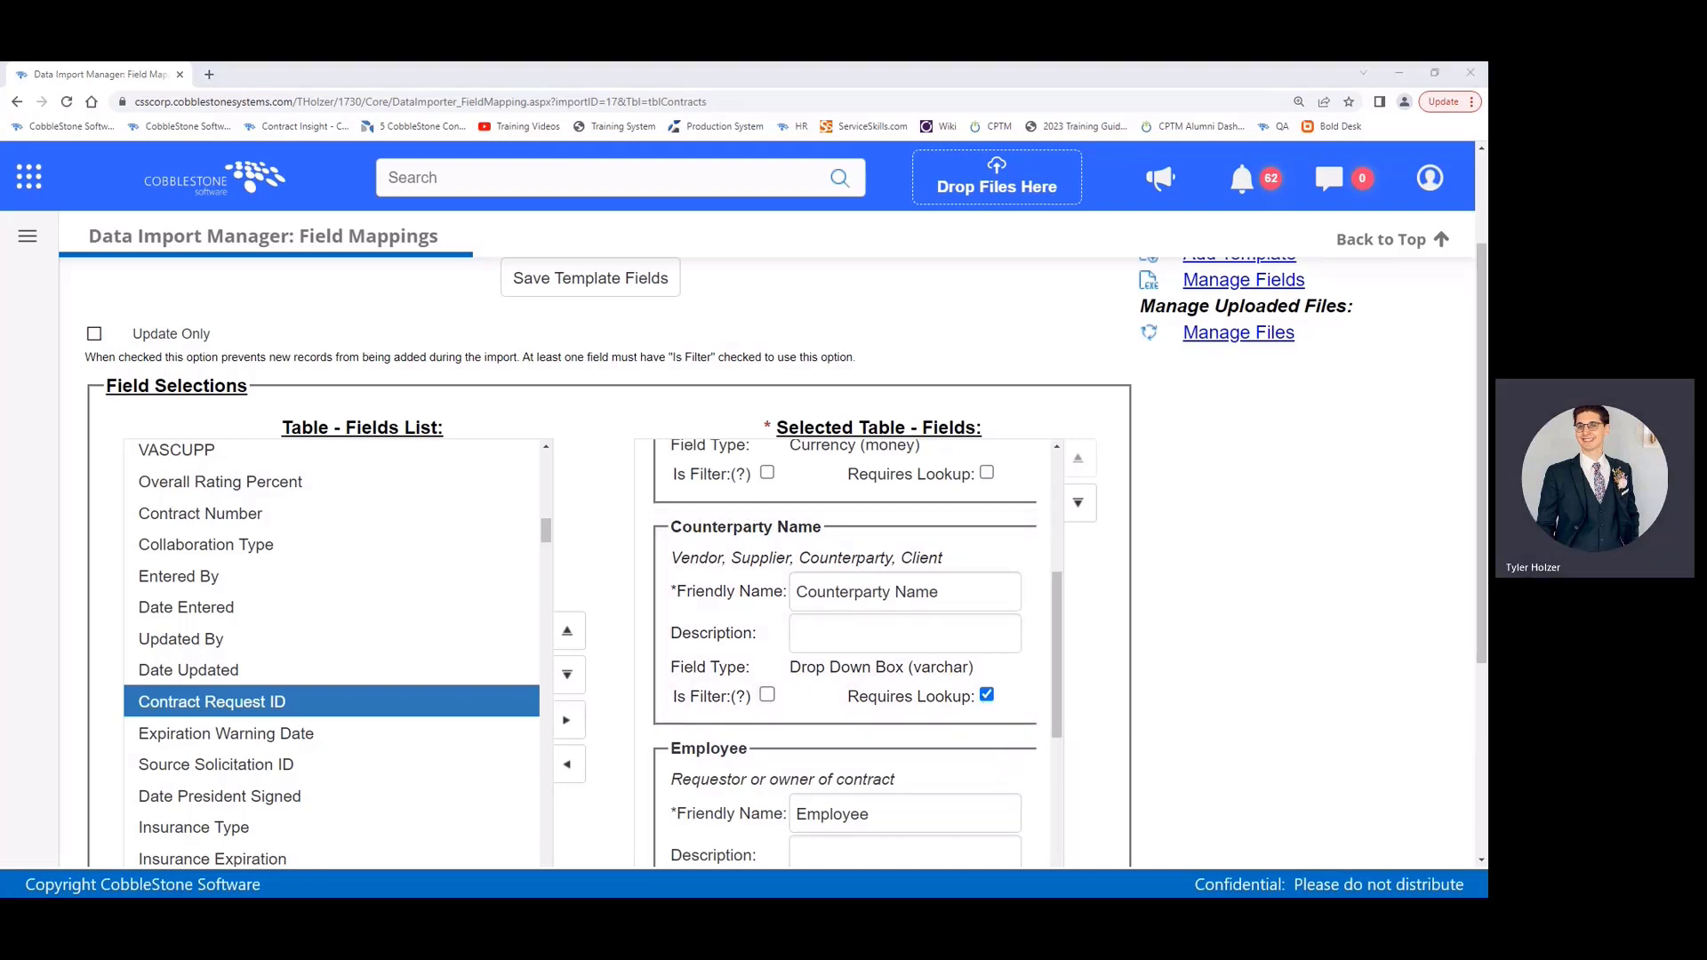
key(alt+Tab)
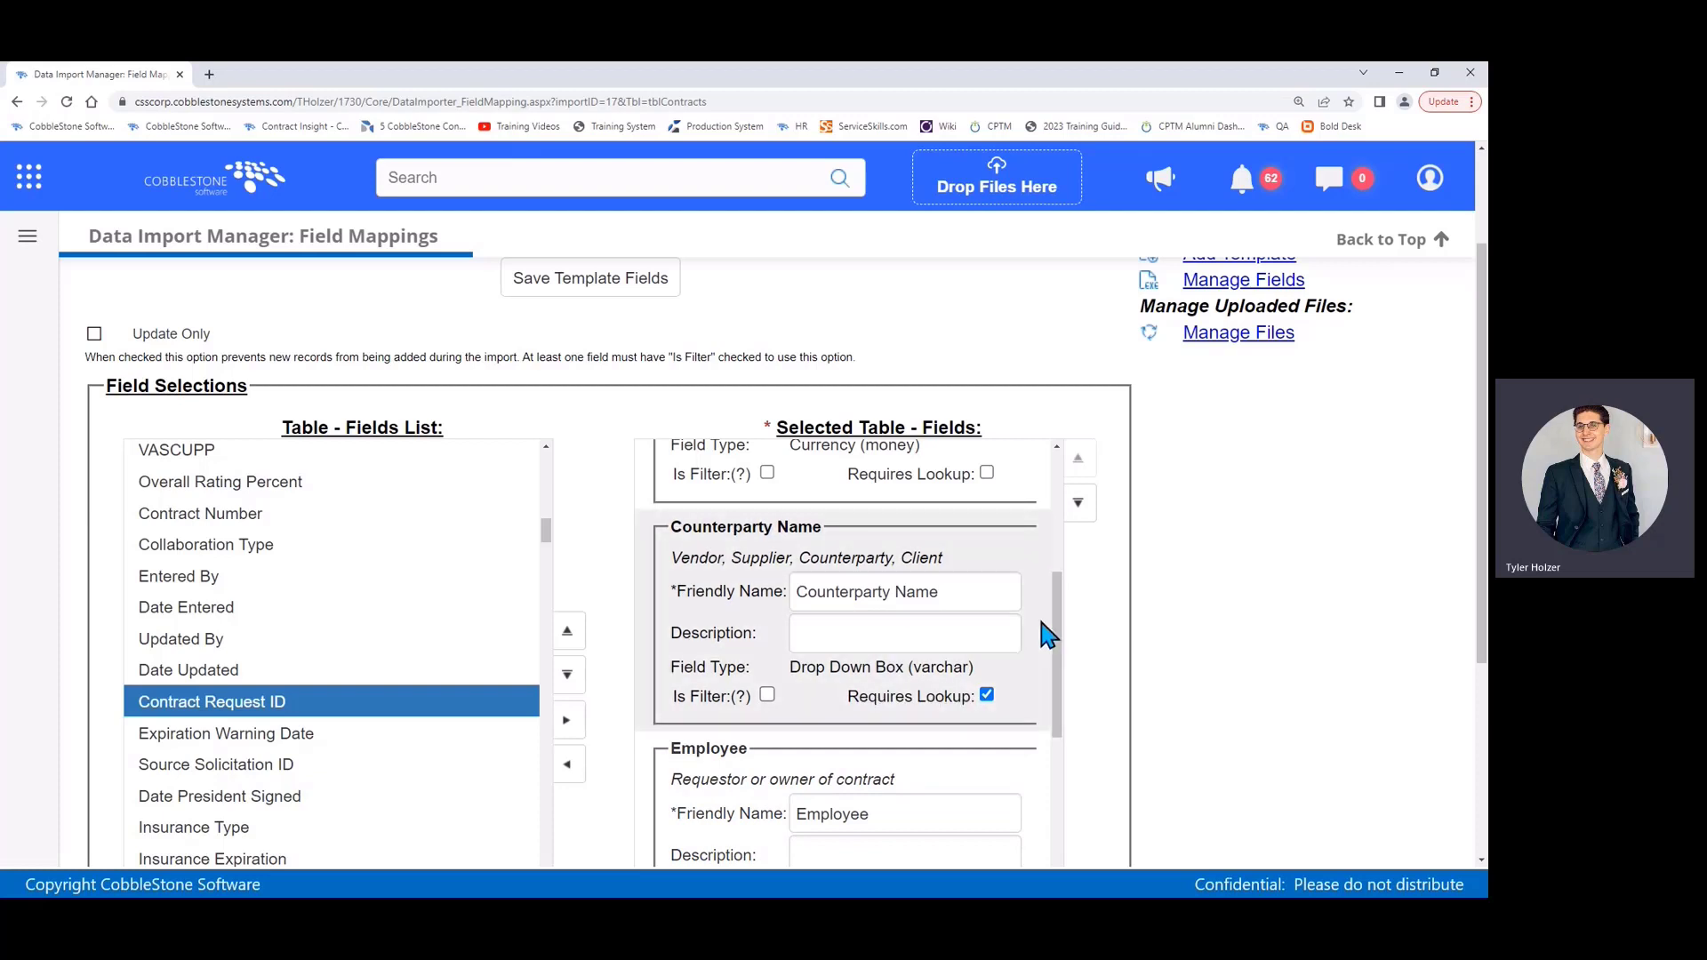
Review the remaining selected fields down to Contract ID's Is Filter setting and save the template fields
drag(1052, 624, 1077, 773)
scroll(1068, 747, down, 1)
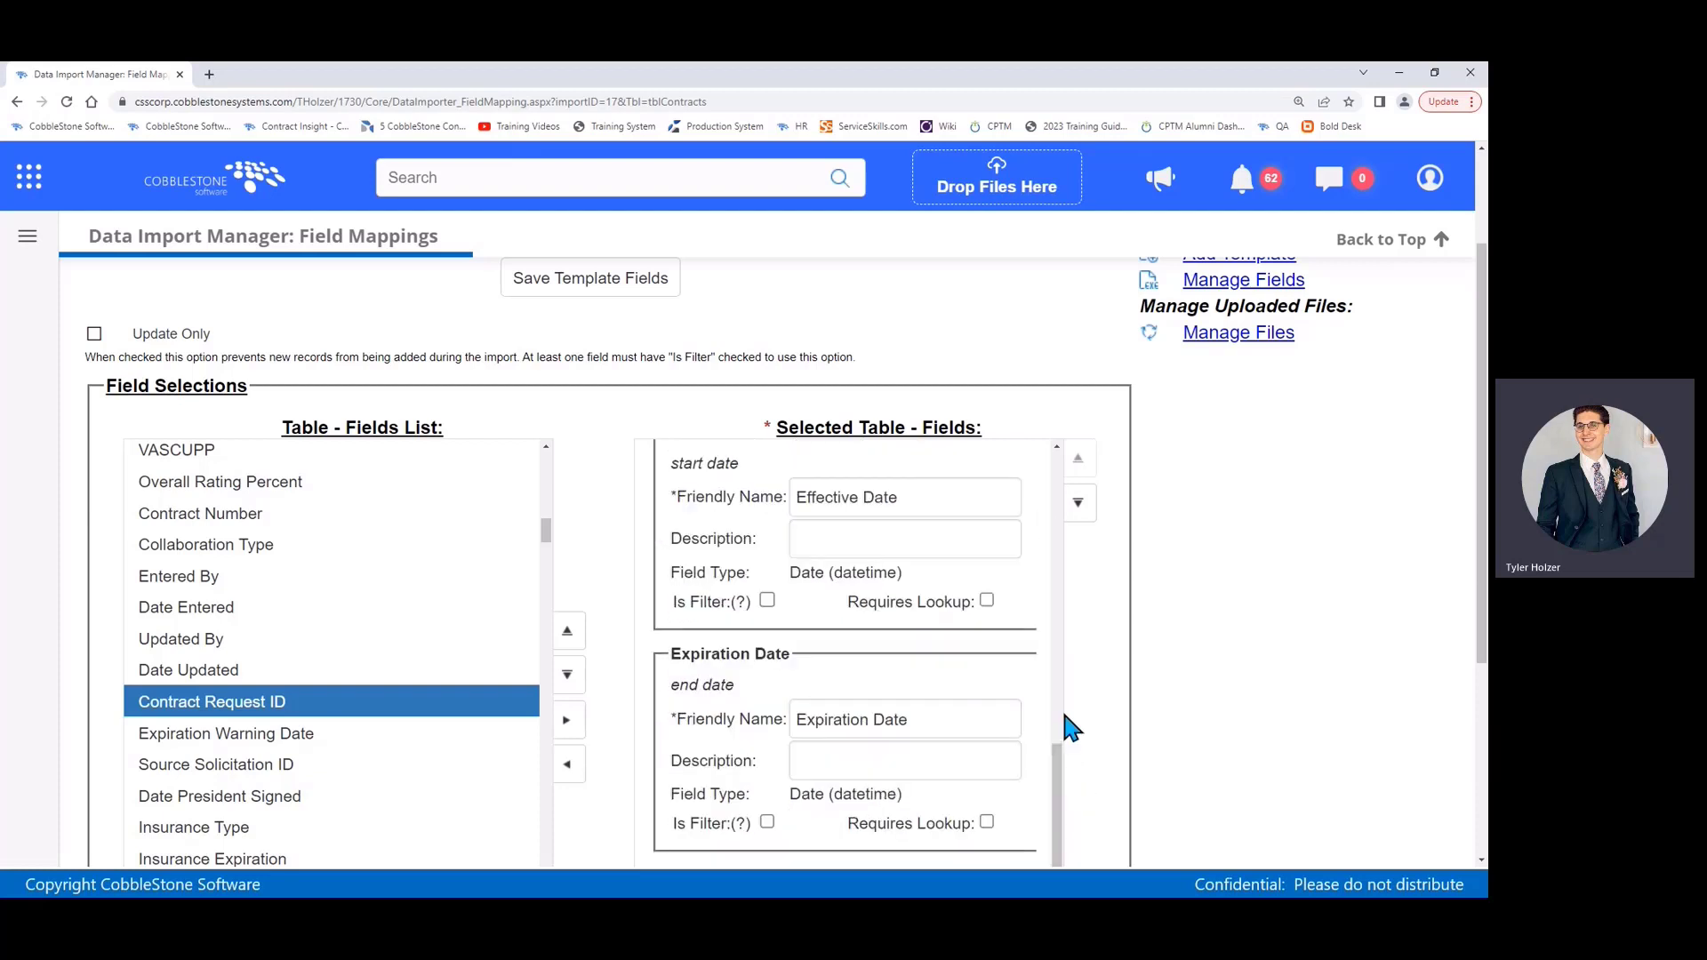
scroll(672, 690, down, 1)
scroll(678, 685, down, 3)
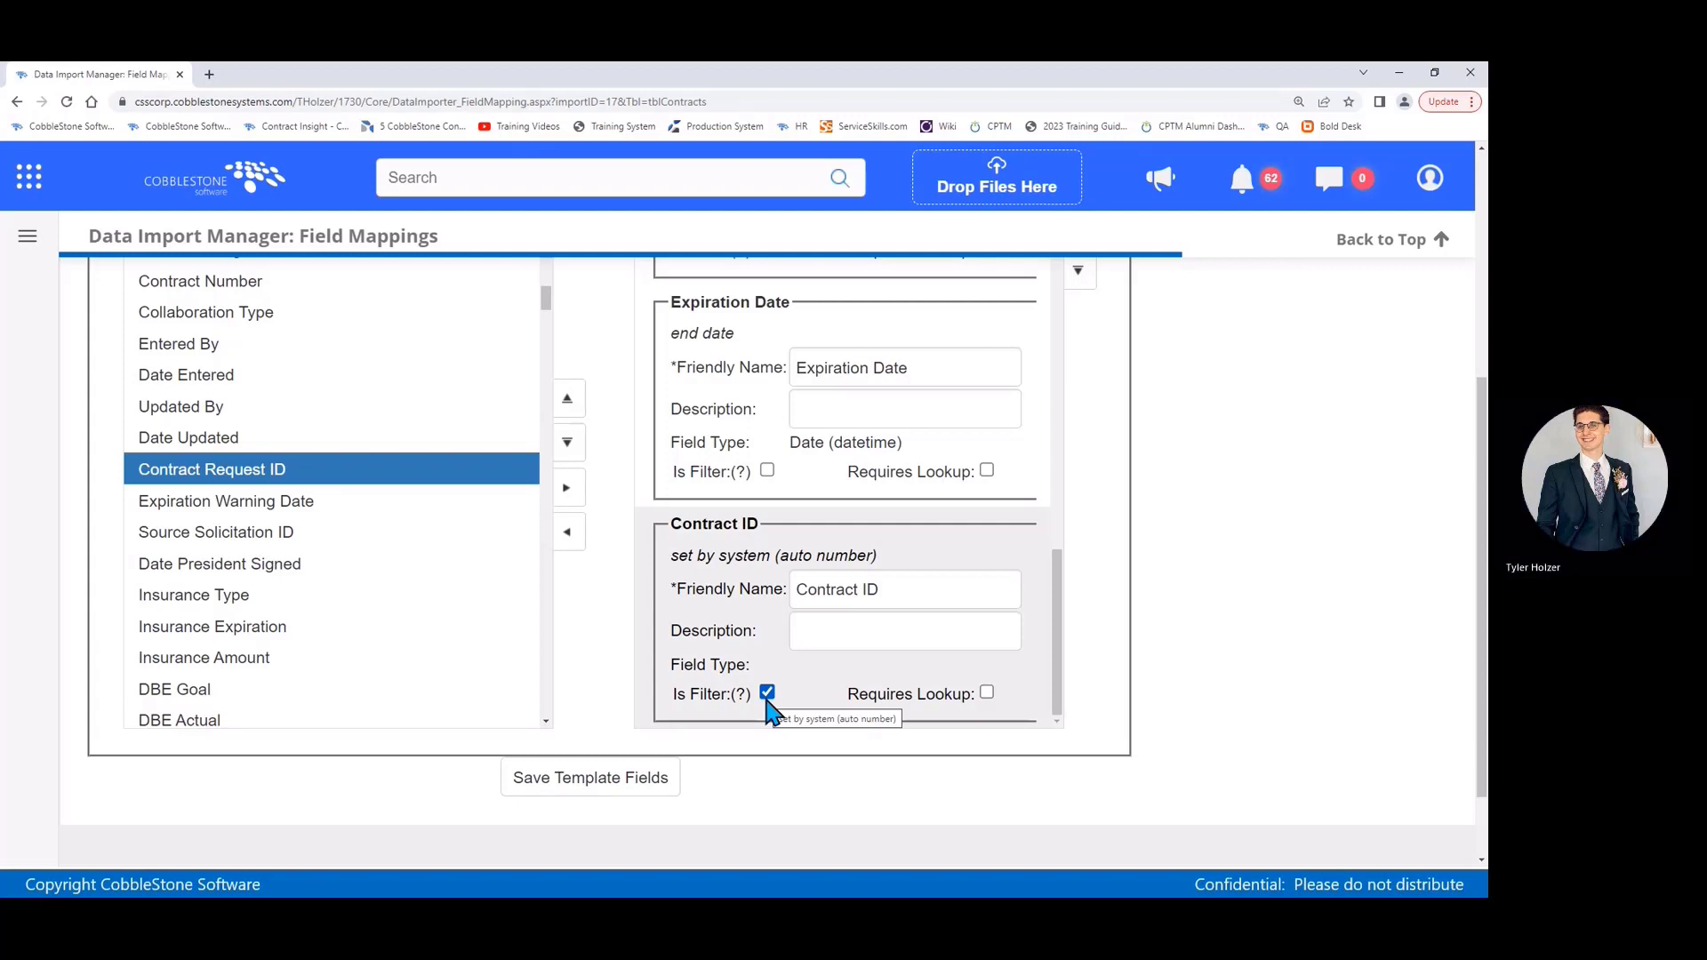
click(610, 788)
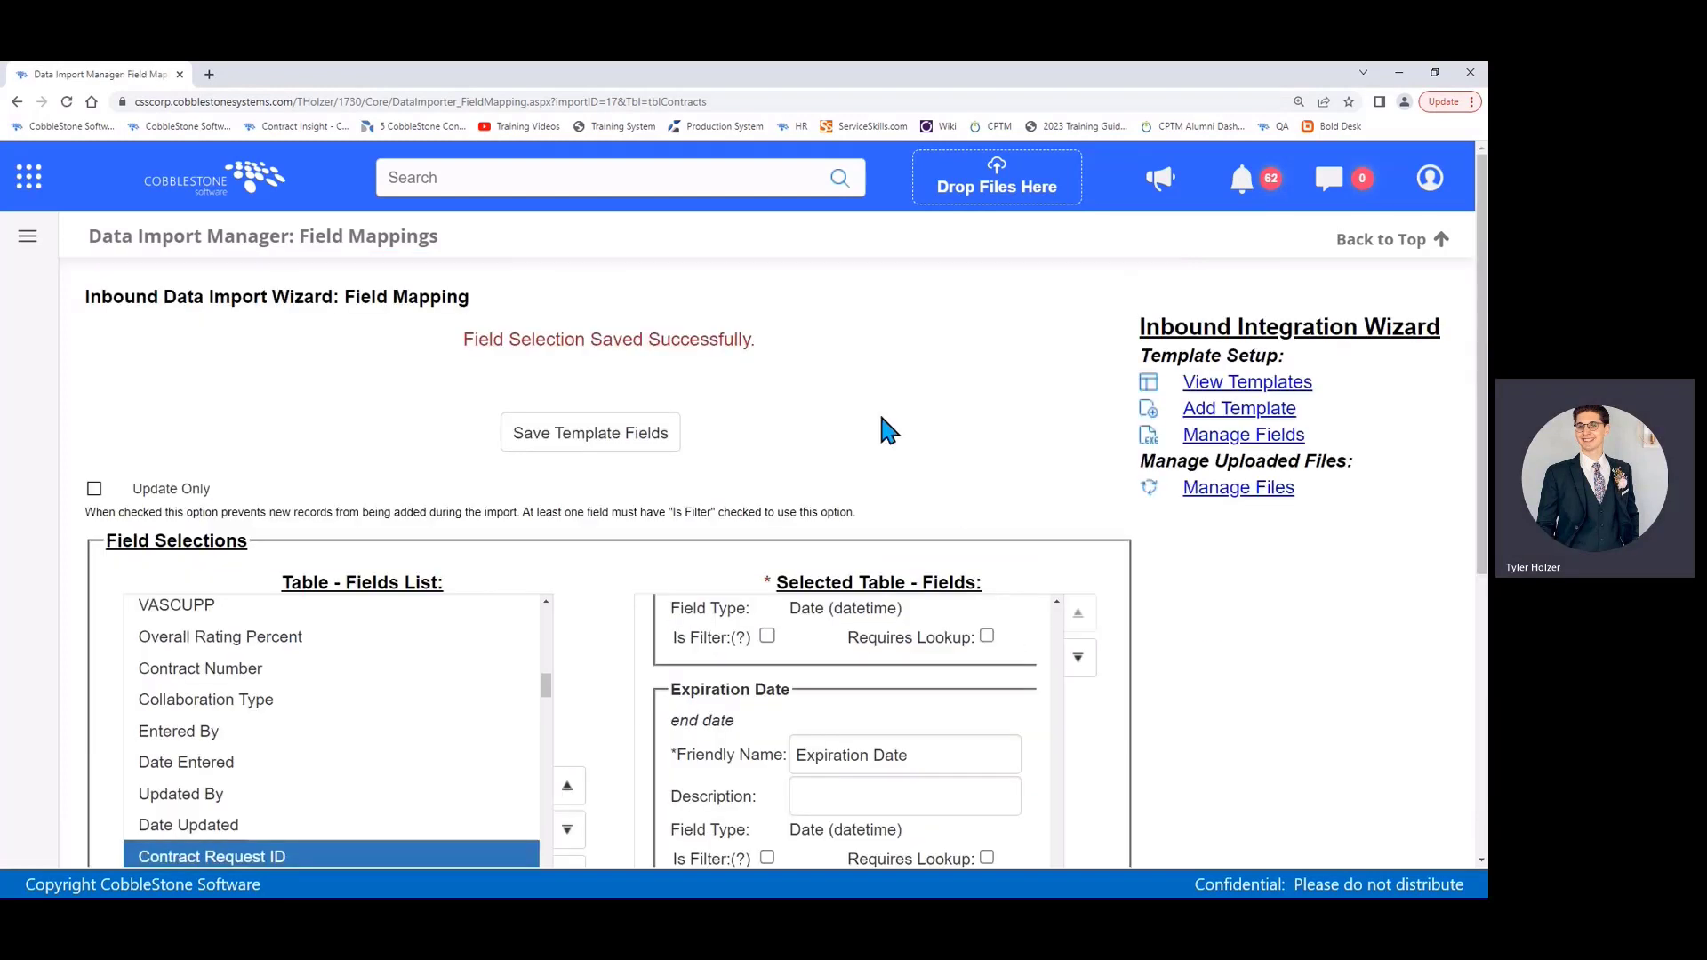
Open the list of import templates and download the template for Legacy Contracts.csv
click(1224, 393)
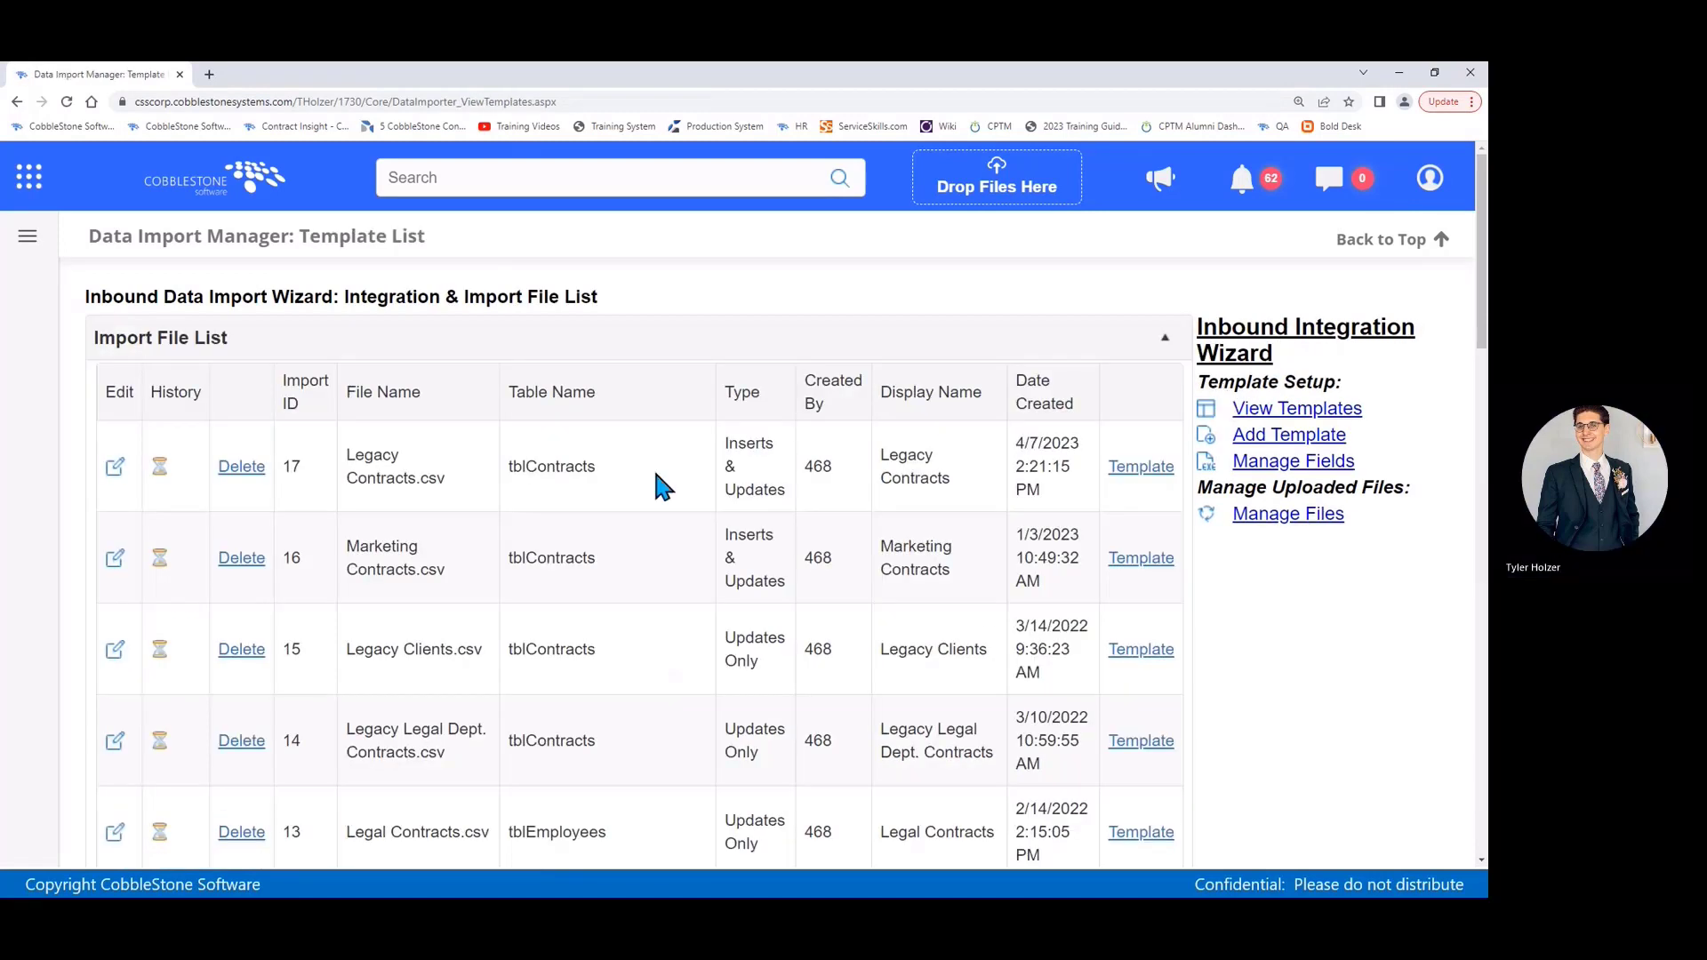
double_click(392, 480)
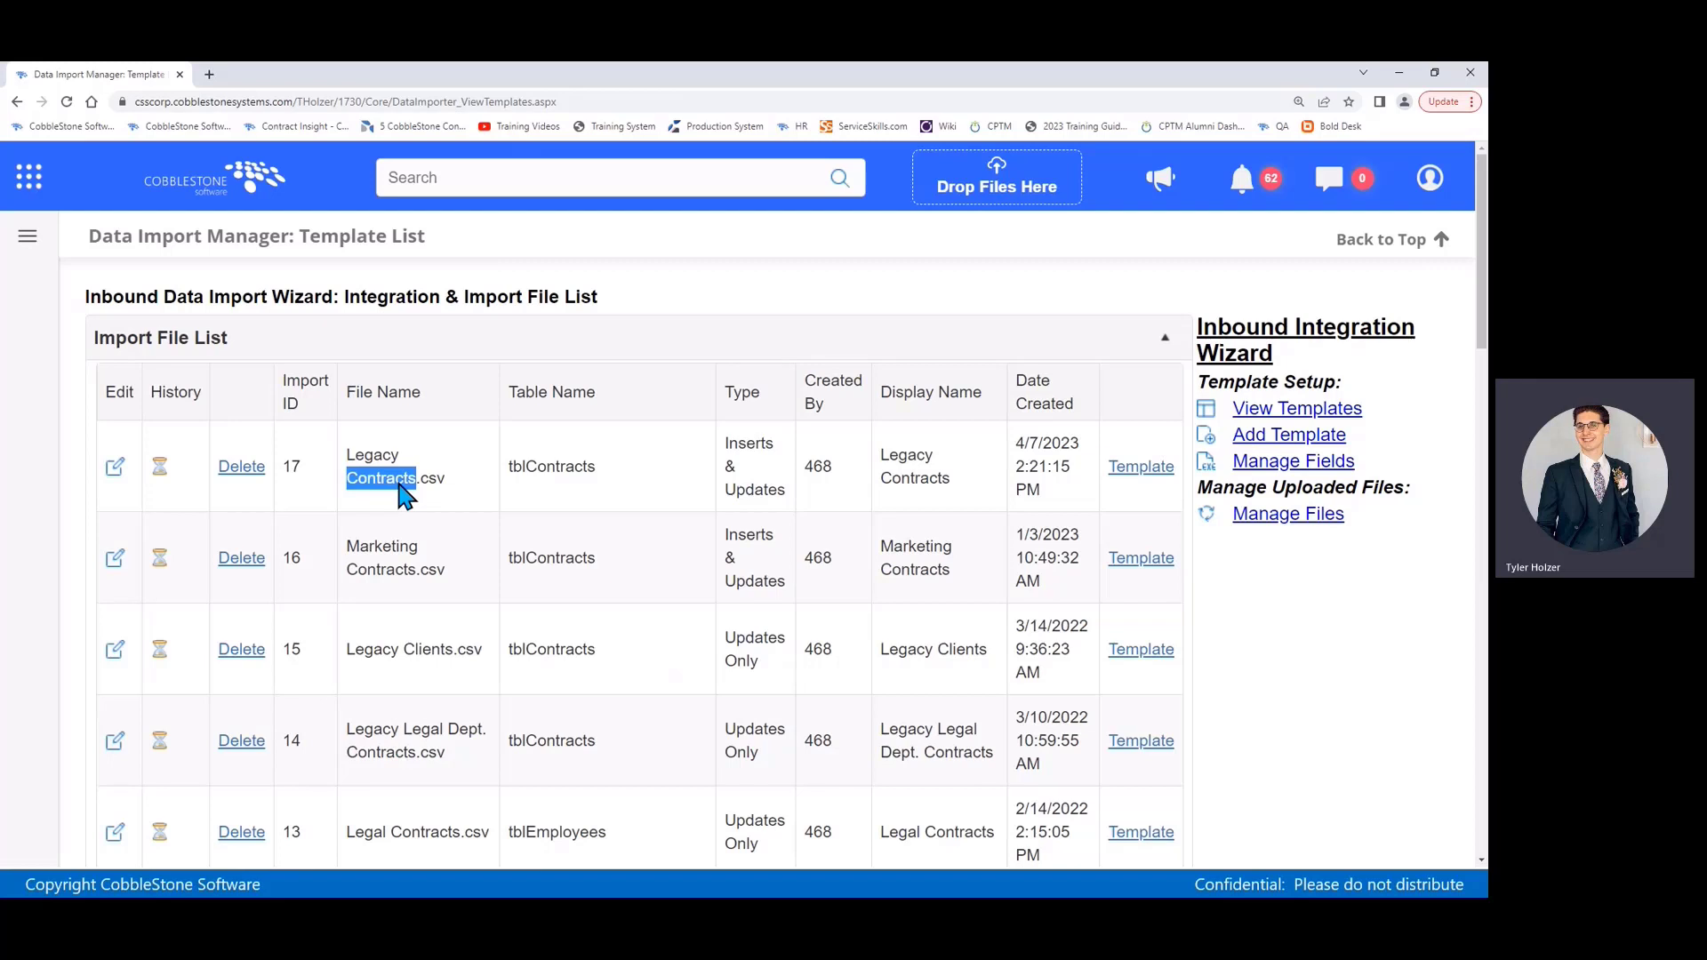
click(1141, 466)
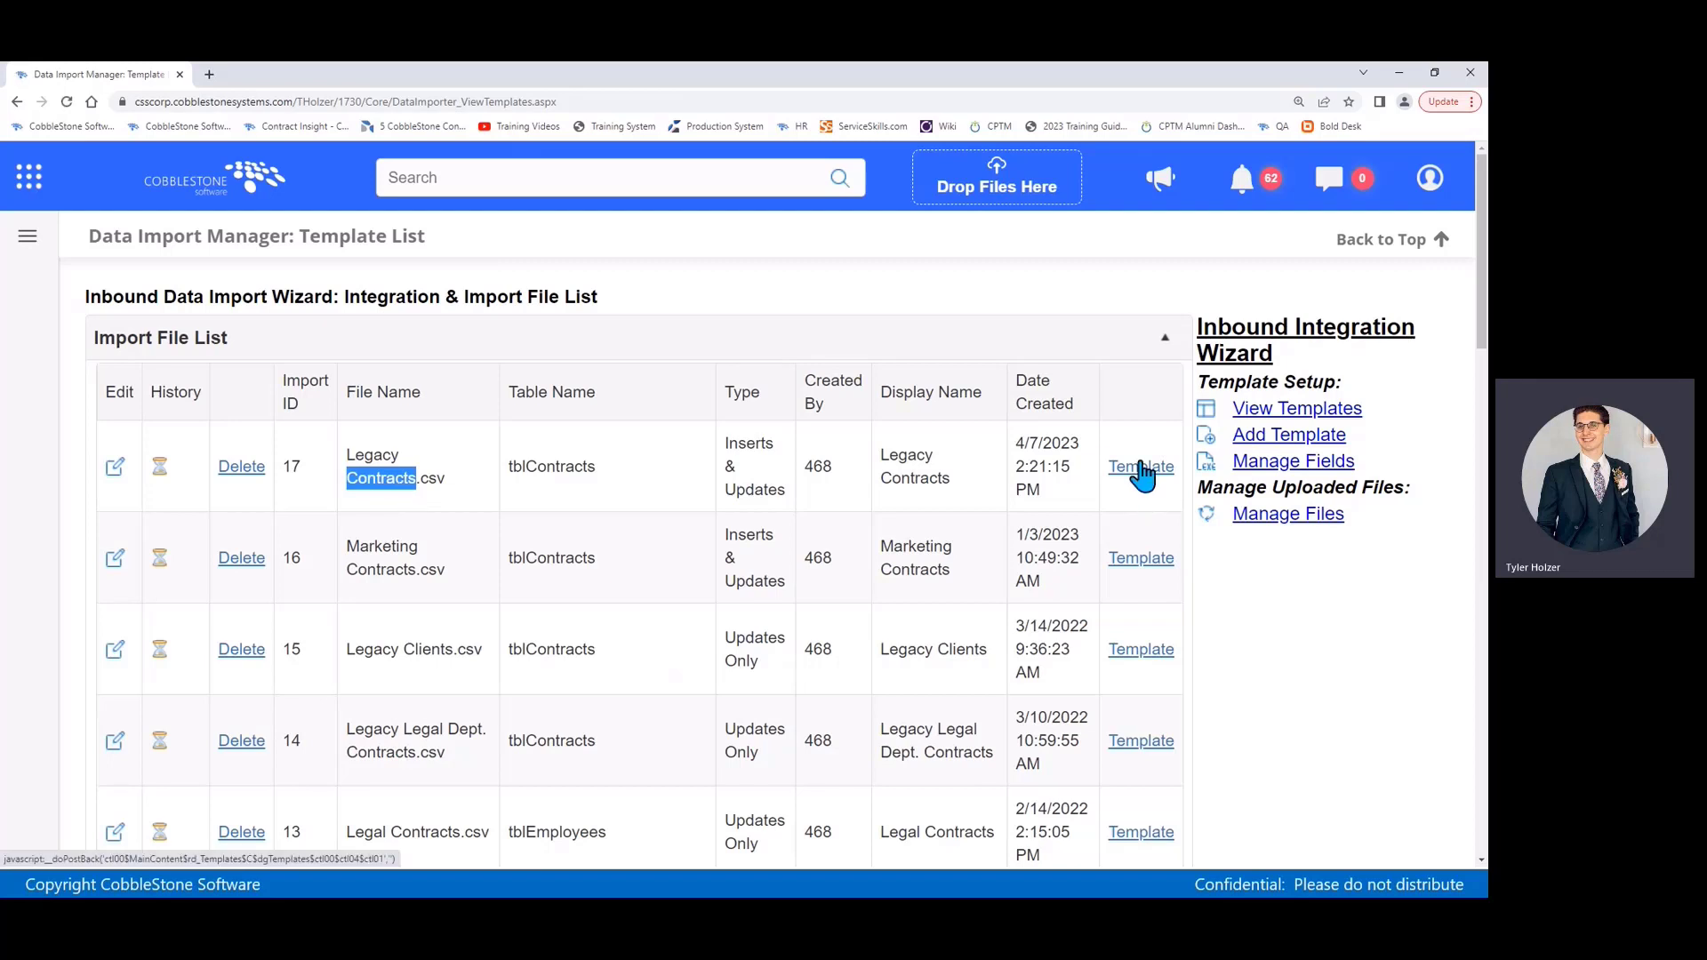